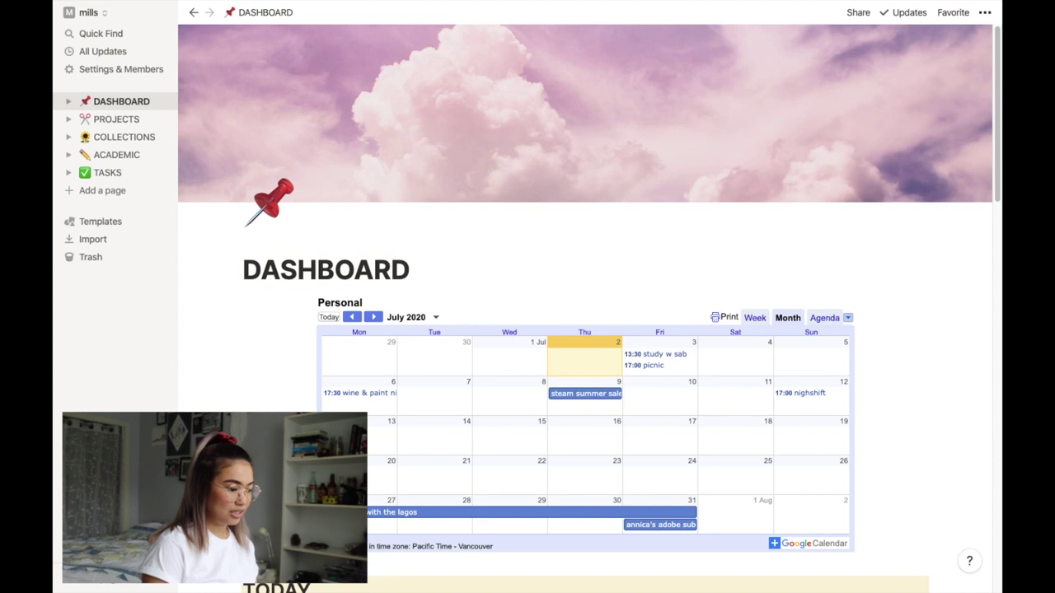
Step: Scroll through the dashboard's Today, Tomorrow and Later This Week task lists
scroll(585, 330, down, 2)
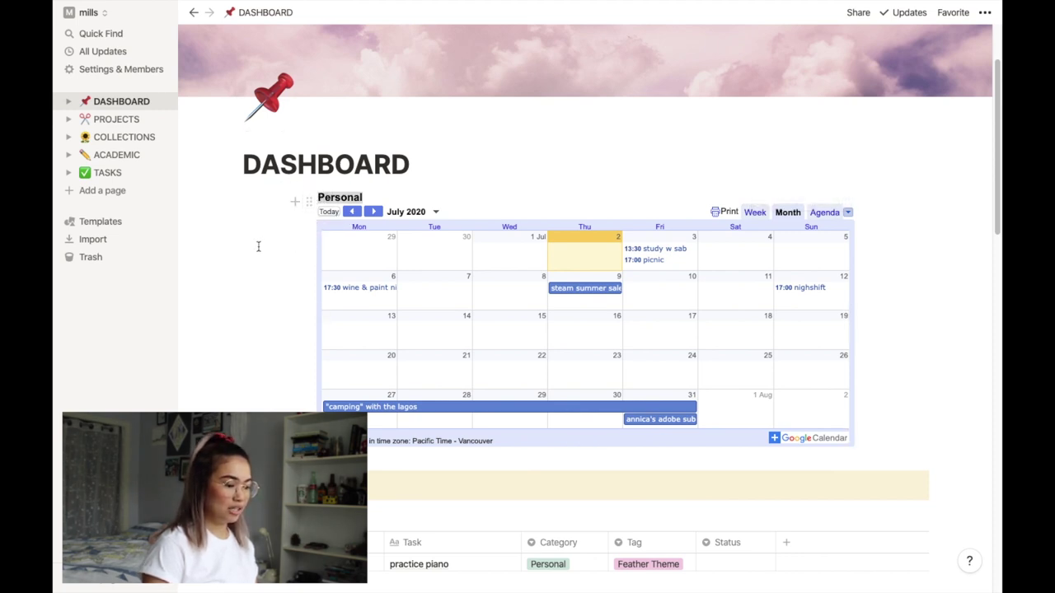
scroll(258, 246, down, 3)
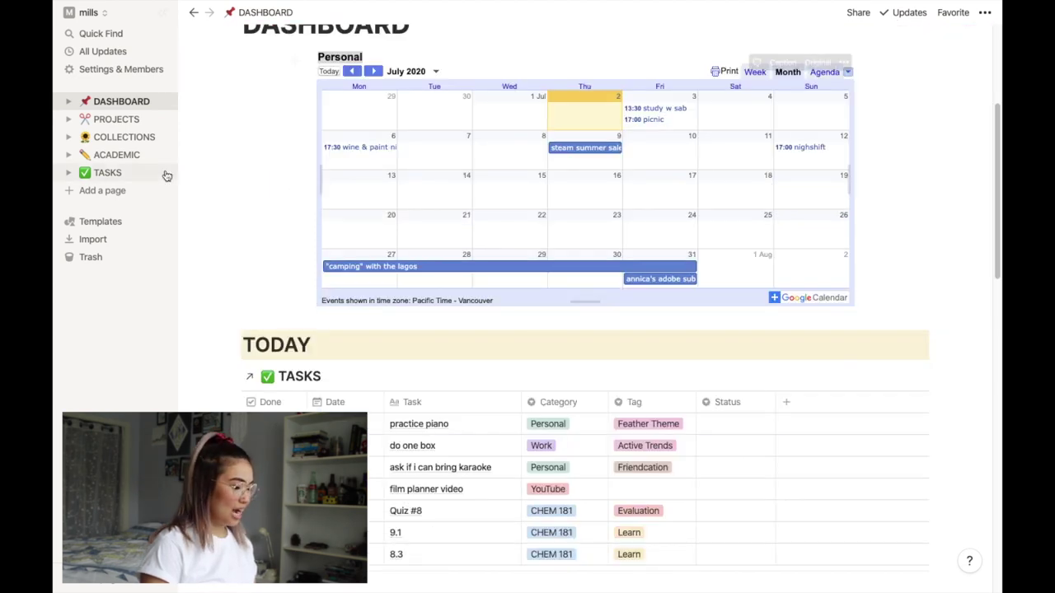
scroll(241, 168, down, 2)
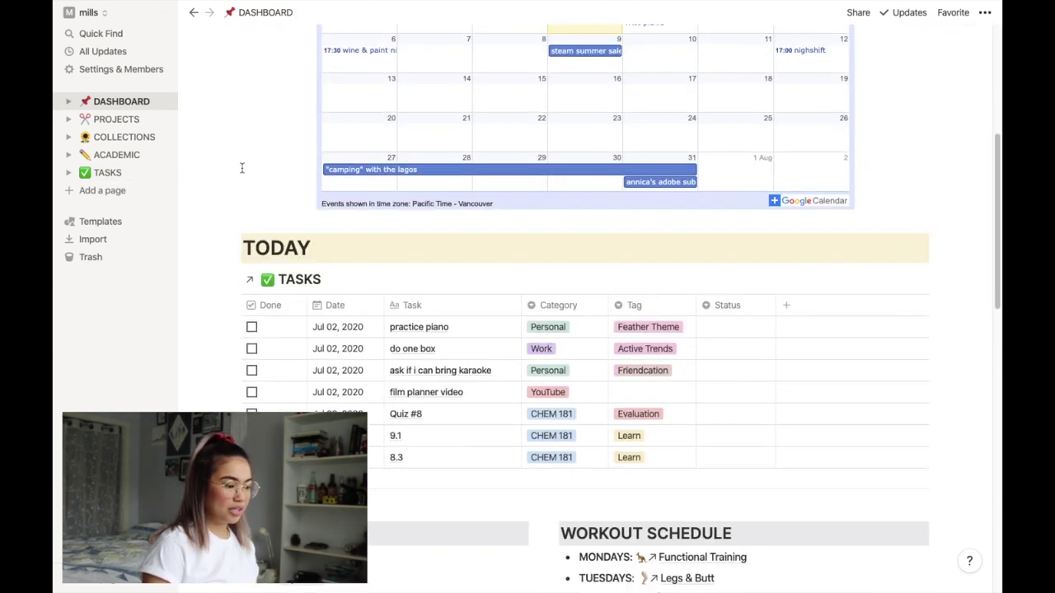
scroll(213, 188, down, 2)
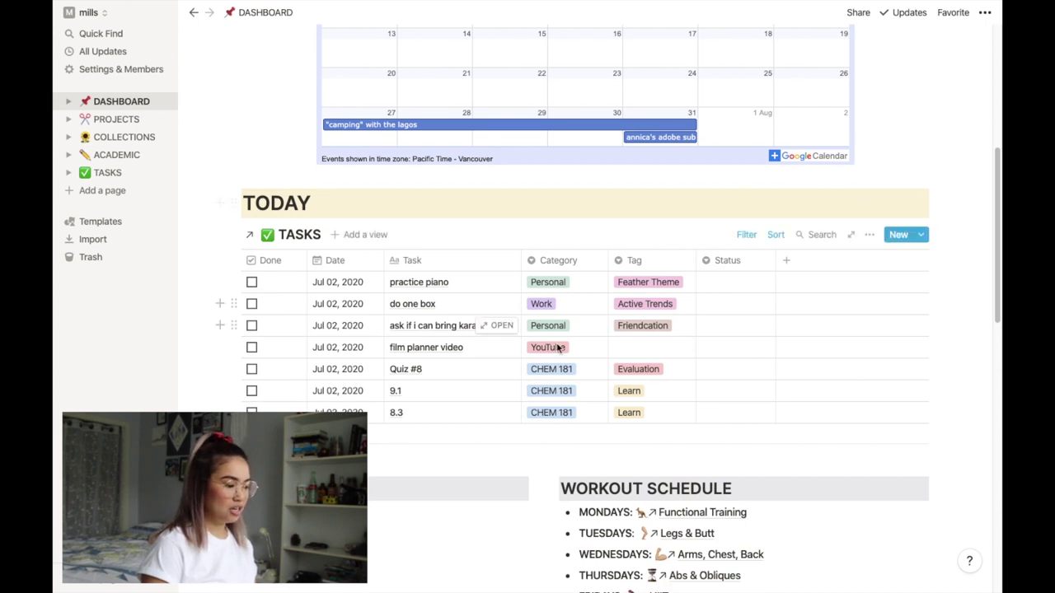
scroll(244, 255, down, 1)
scroll(244, 255, down, 1)
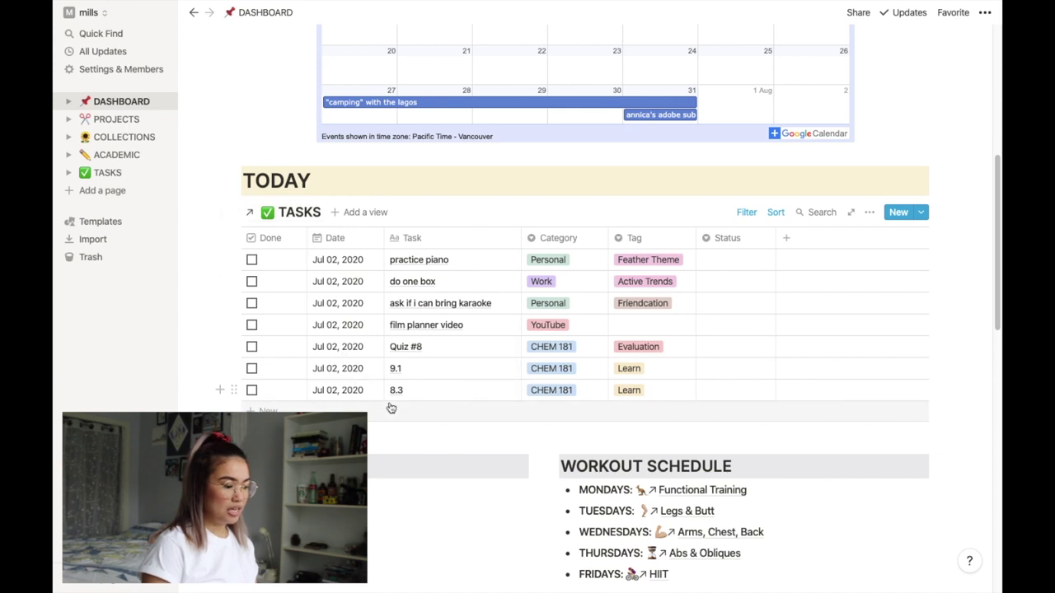
scroll(384, 403, down, 7)
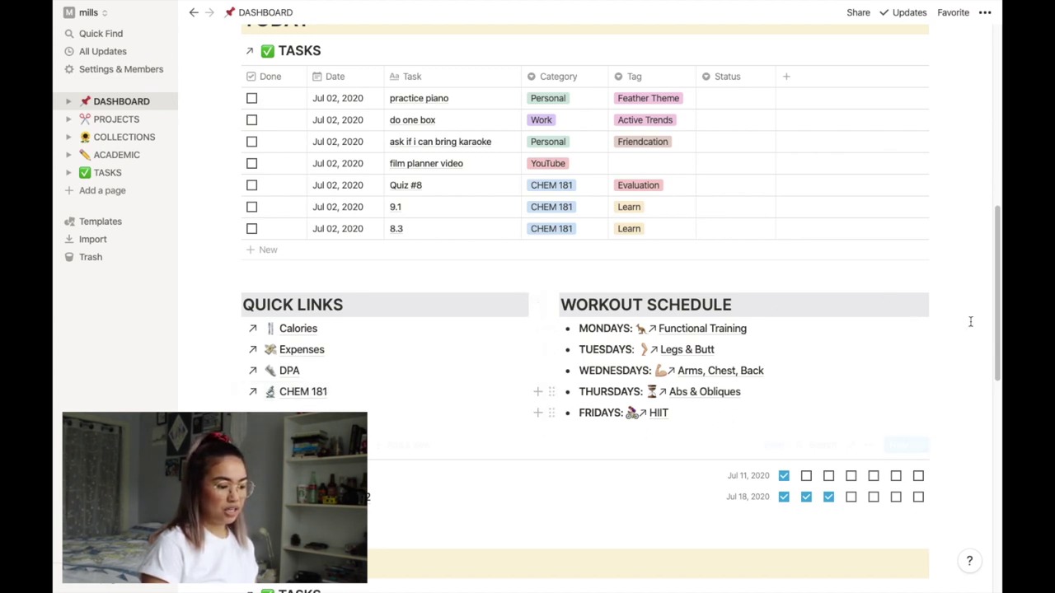
scroll(790, 319, down, 3)
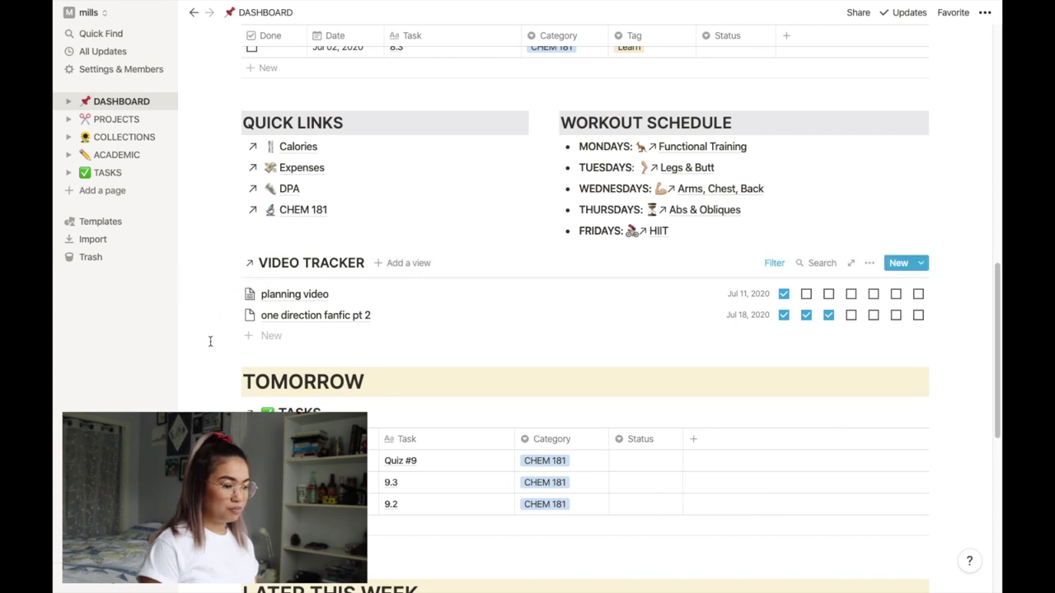
scroll(210, 340, down, 5)
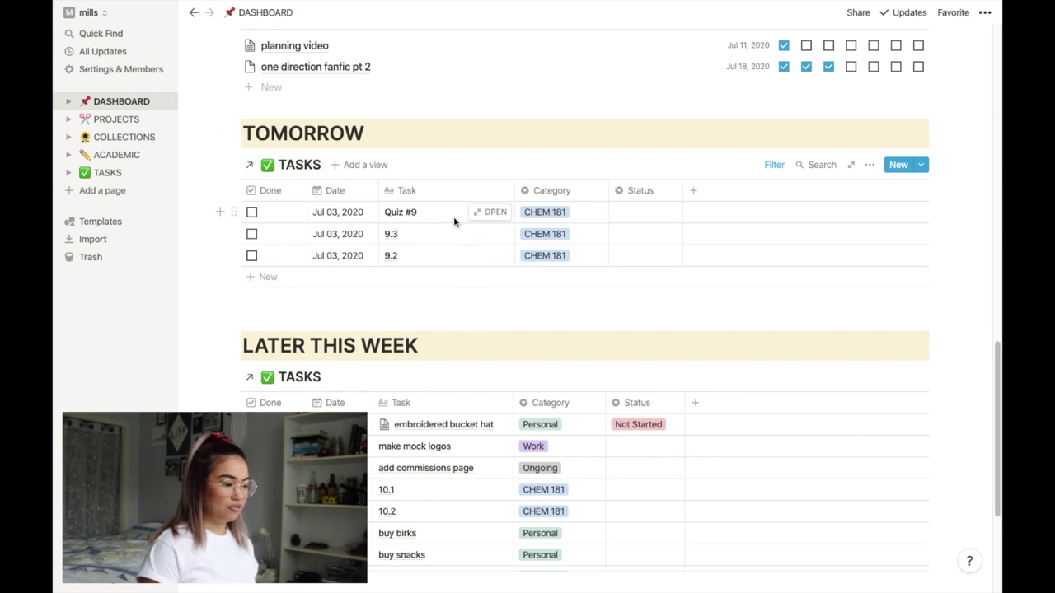
scroll(200, 287, down, 2)
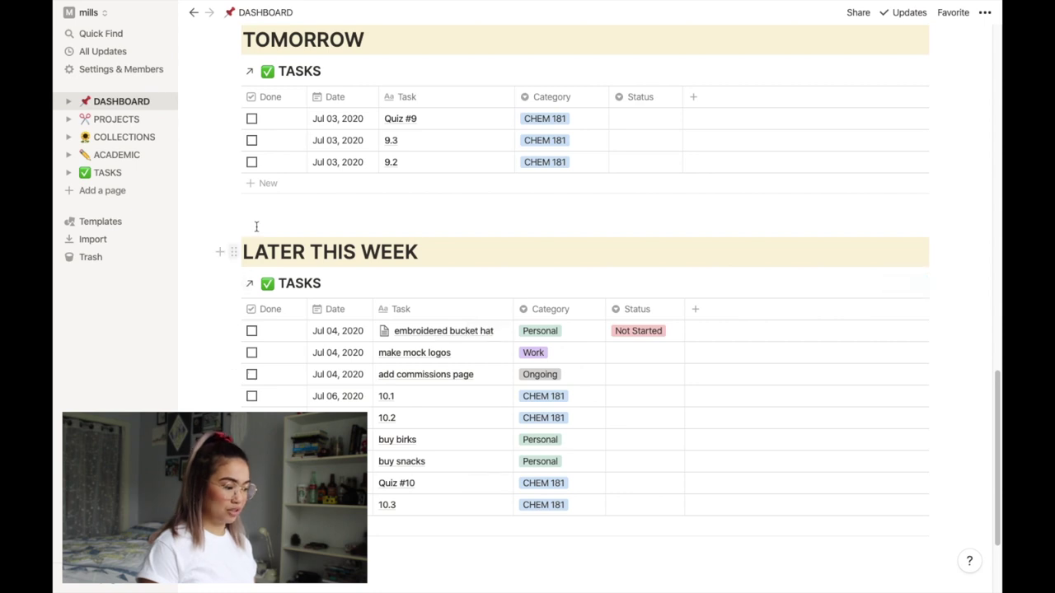
Step: Open the full TASKS database from the dashboard's linked TASKS title
scroll(363, 372, up, 5)
scroll(363, 367, up, 5)
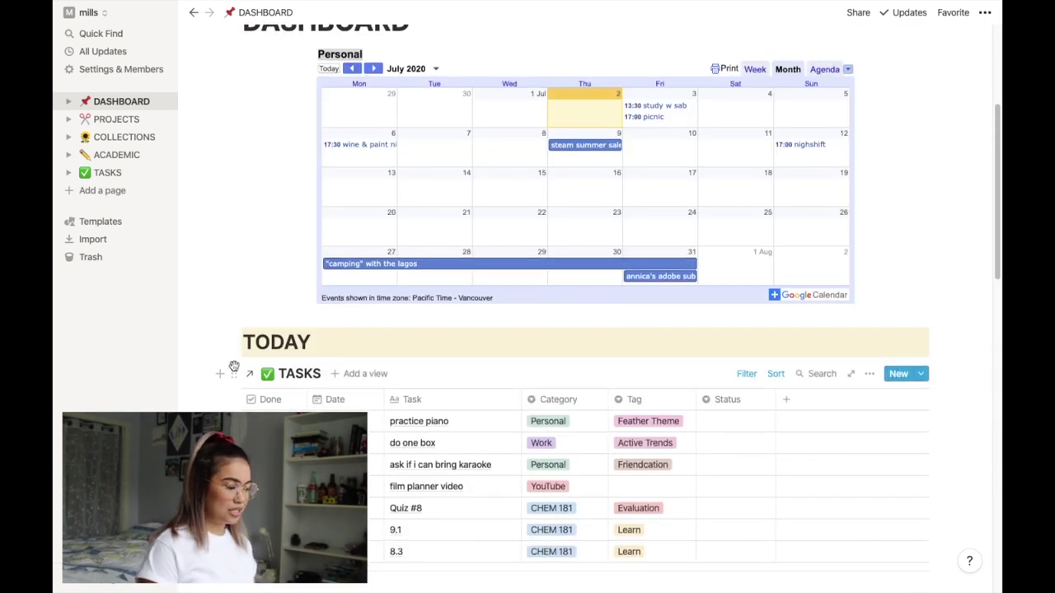
scroll(239, 366, down, 2)
scroll(445, 334, down, 2)
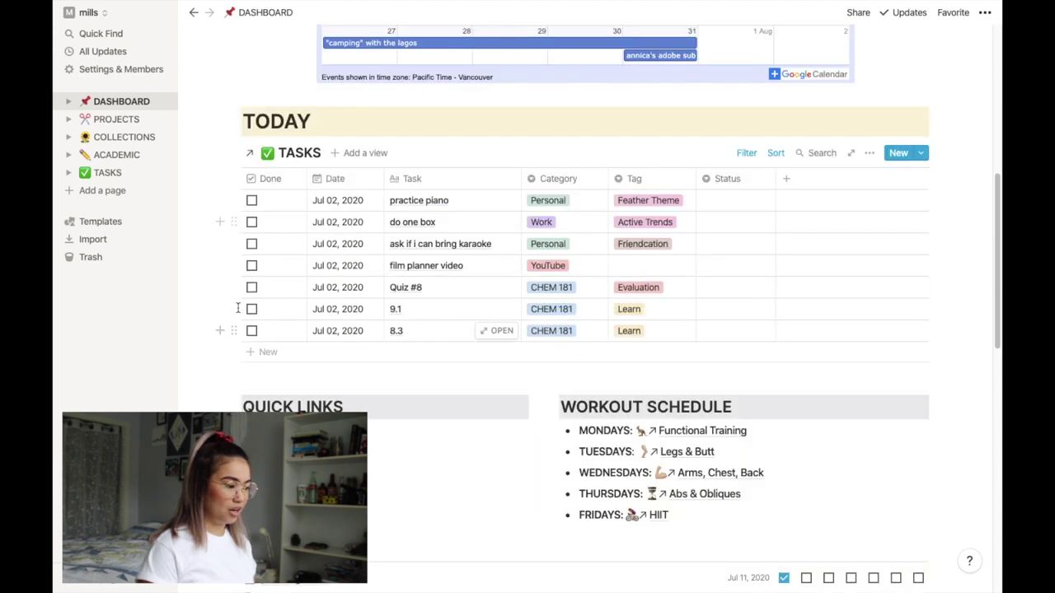
click(263, 157)
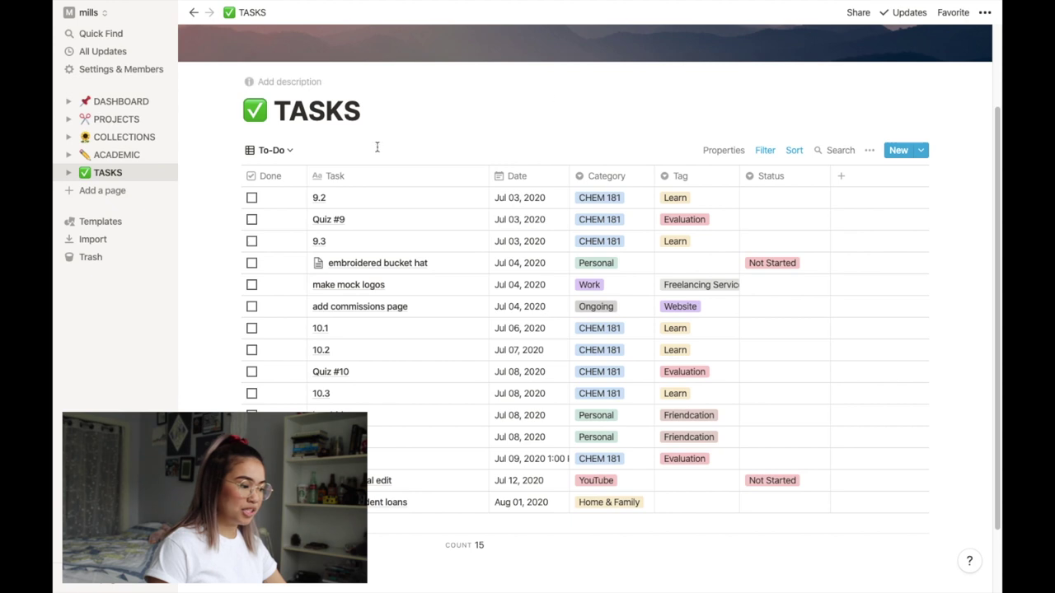
Step: Check the TASKS saved views and the 9.2 task's date unchanged, then return to DASHBOARD
click(277, 155)
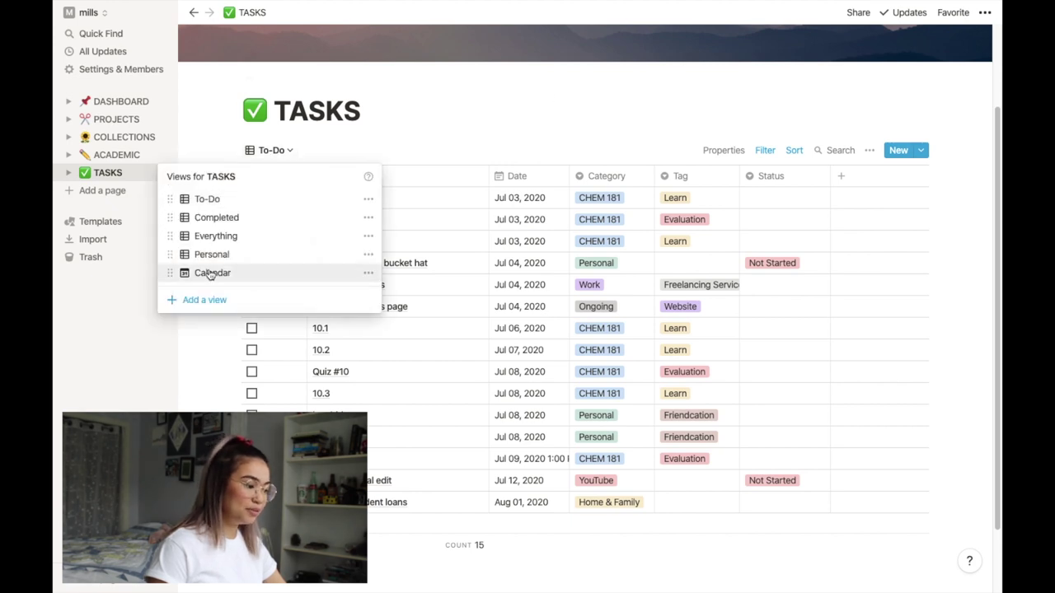
key(Escape)
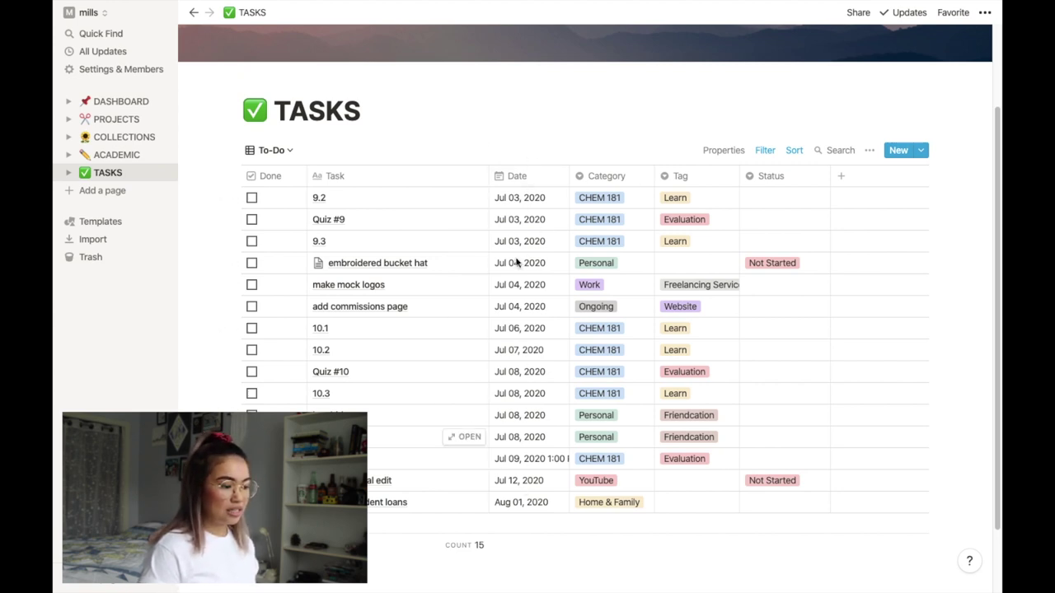
click(523, 198)
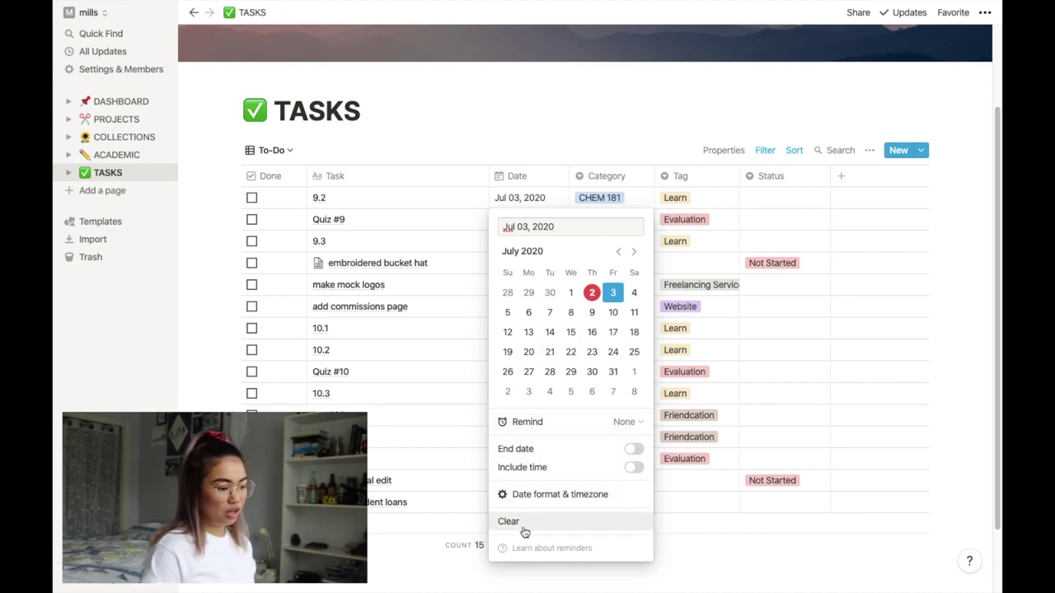
key(Escape)
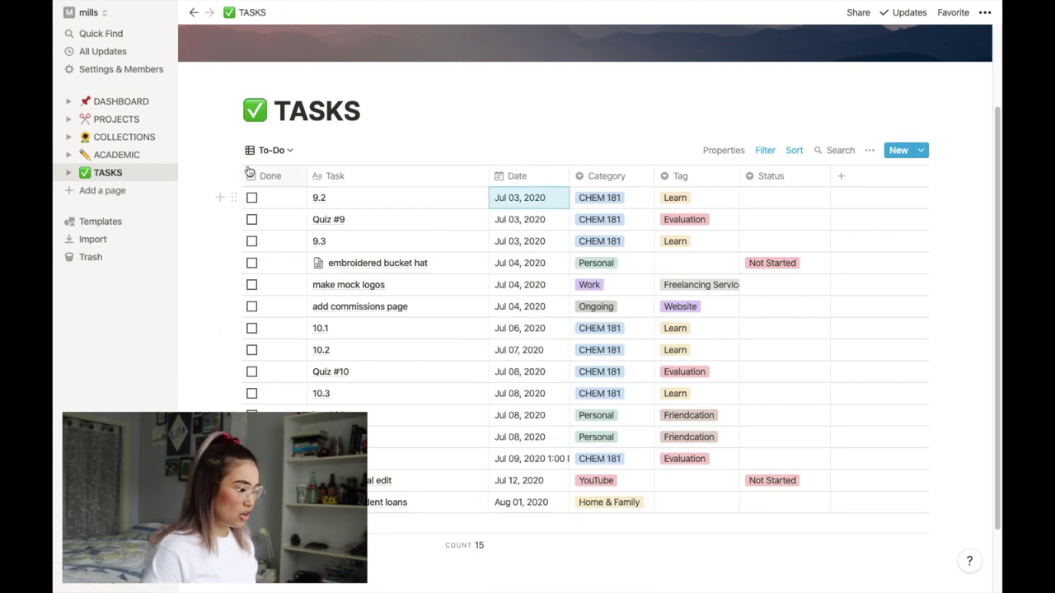
click(89, 100)
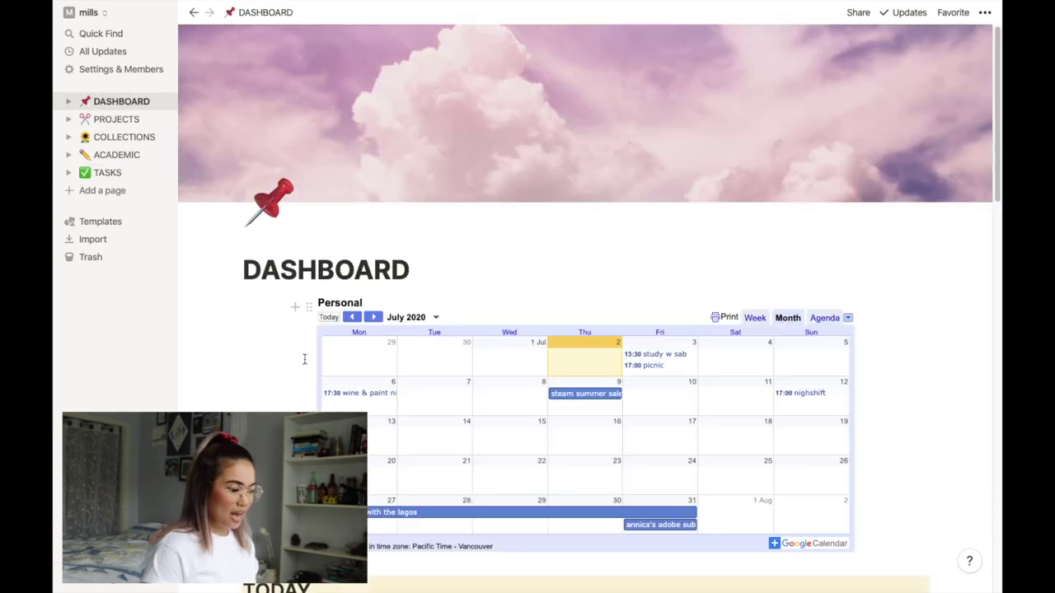
Step: Inspect the TODAY table's filter conditions without changing them
scroll(376, 370, down, 3)
scroll(376, 370, down, 2)
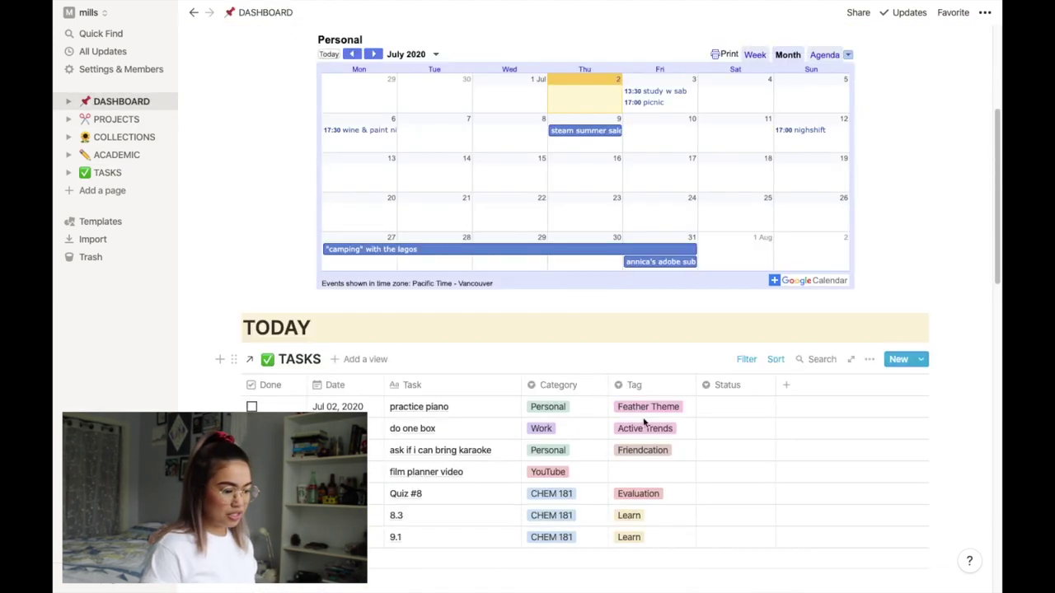
click(746, 359)
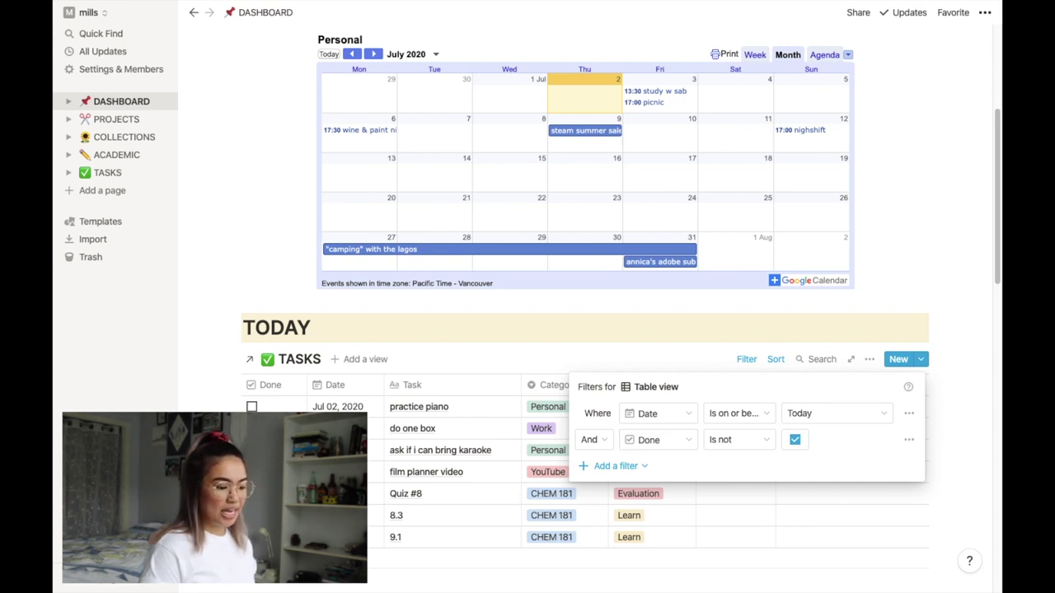
click(379, 401)
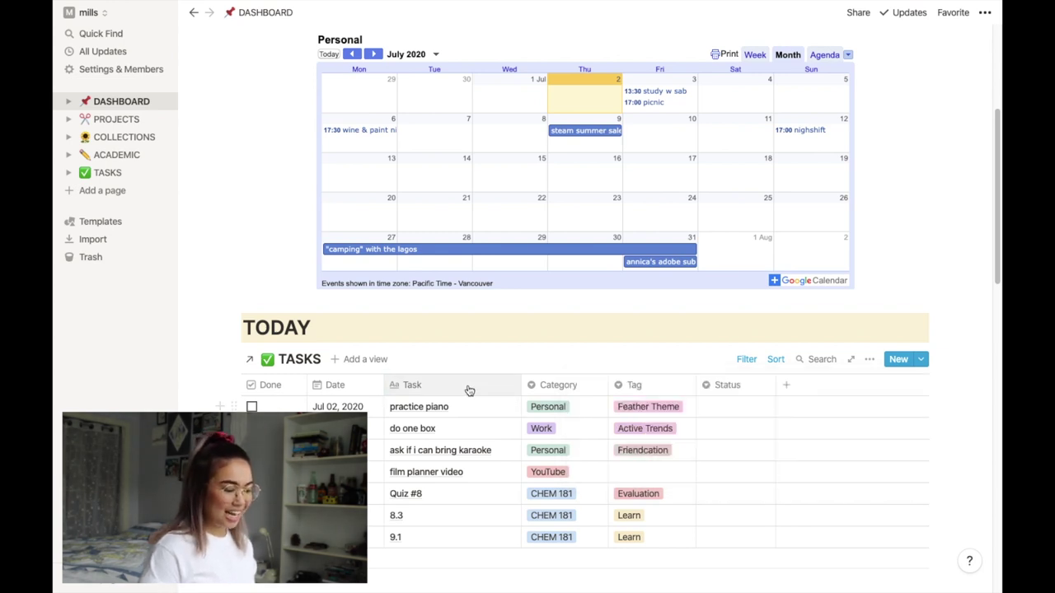
Step: Move the practice piano task to Jul 01, 2020, check the TODAY sort, and open TASKS
mouse_move(465, 405)
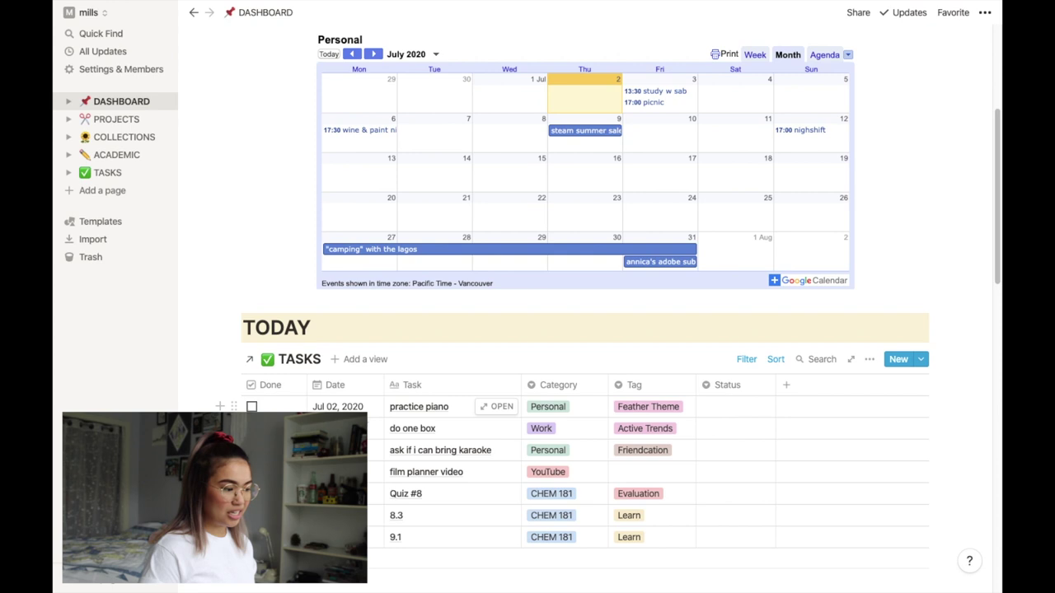
scroll(353, 344, down, 2)
click(353, 344)
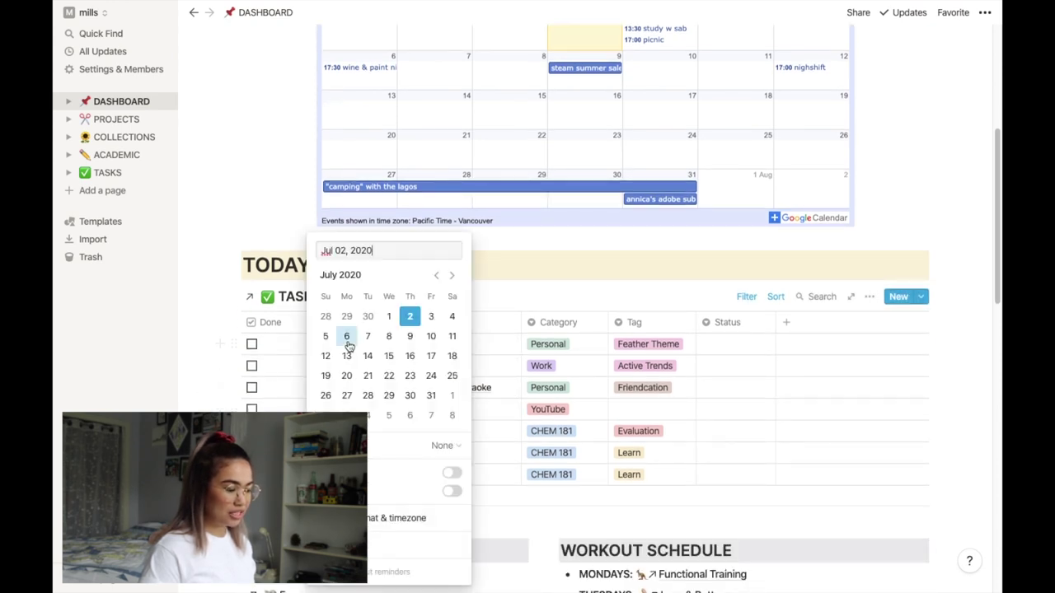
click(387, 318)
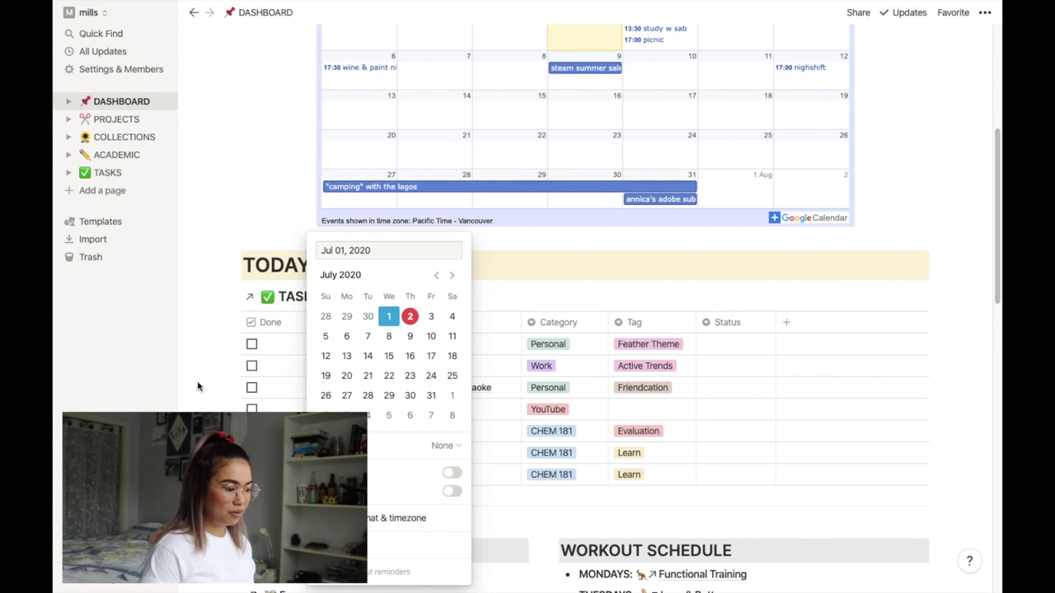
key(Escape)
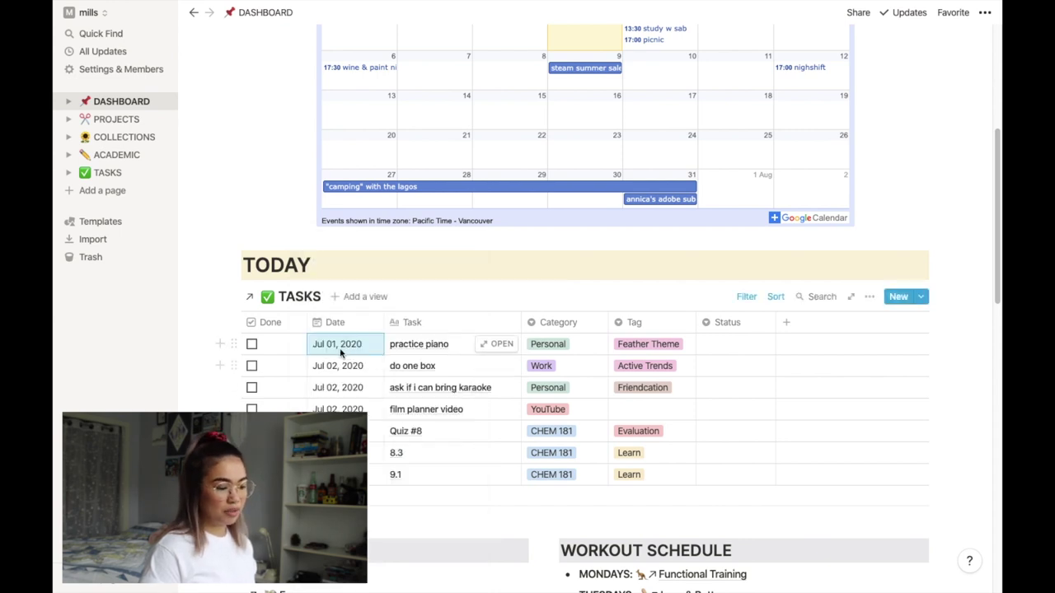
click(776, 297)
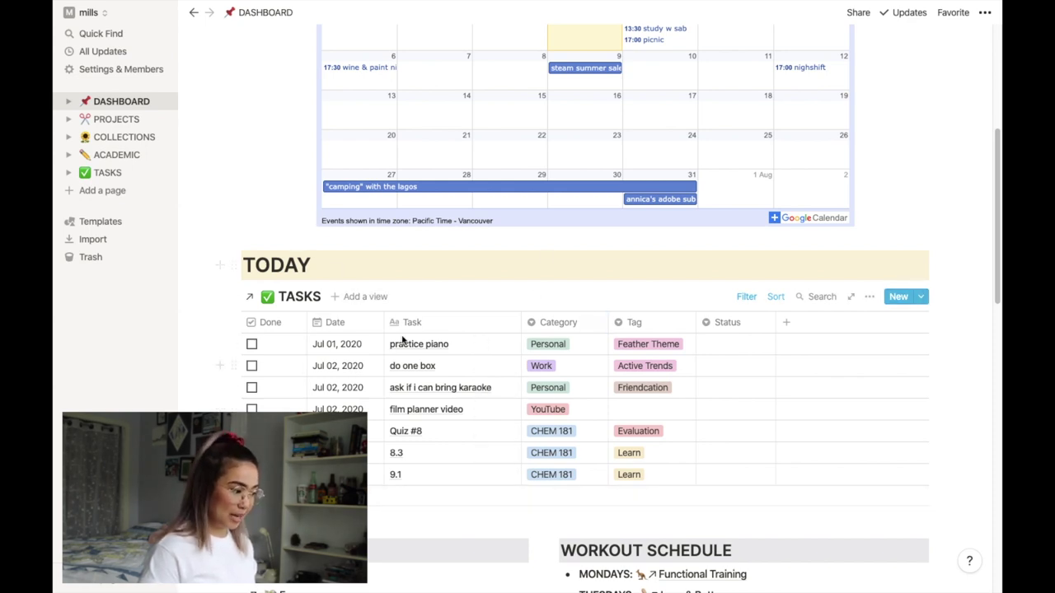
click(99, 172)
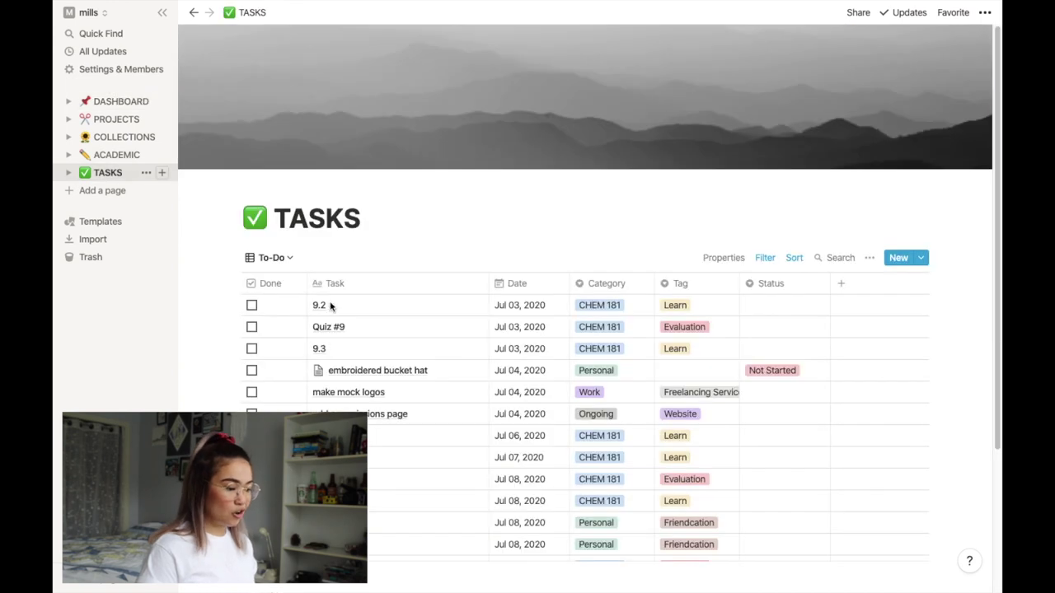
Step: Look over the Category and Tag options for the 9.2 task, keeping the Learn tag
scroll(280, 305, down, 3)
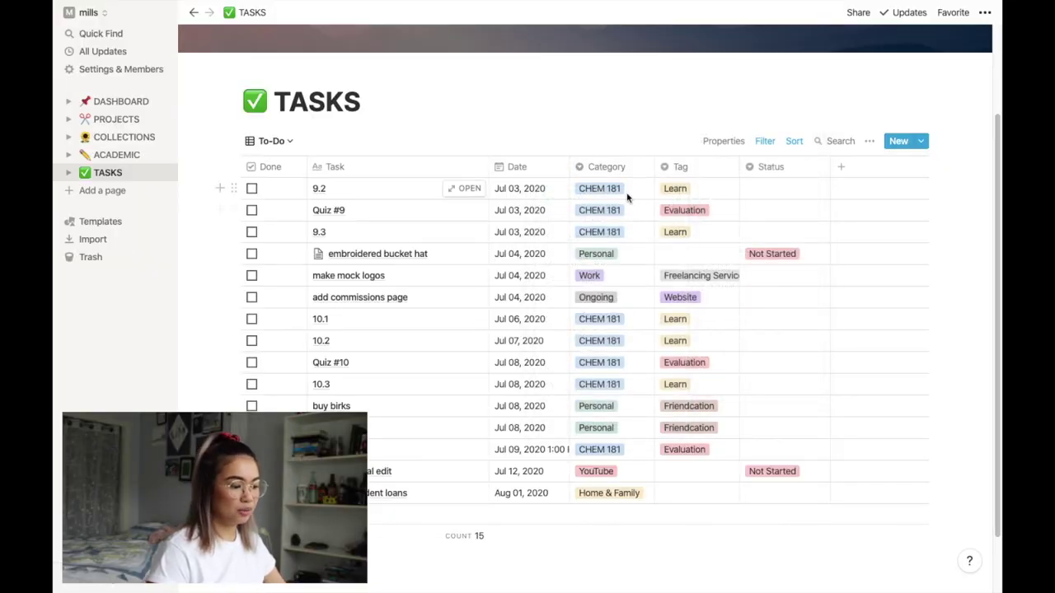
click(620, 191)
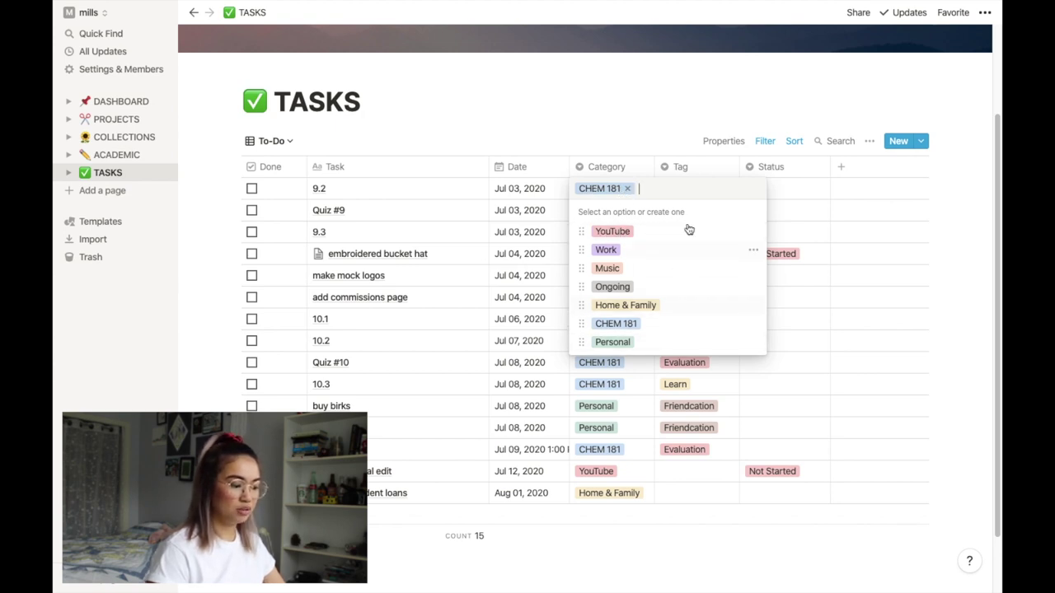
click(688, 168)
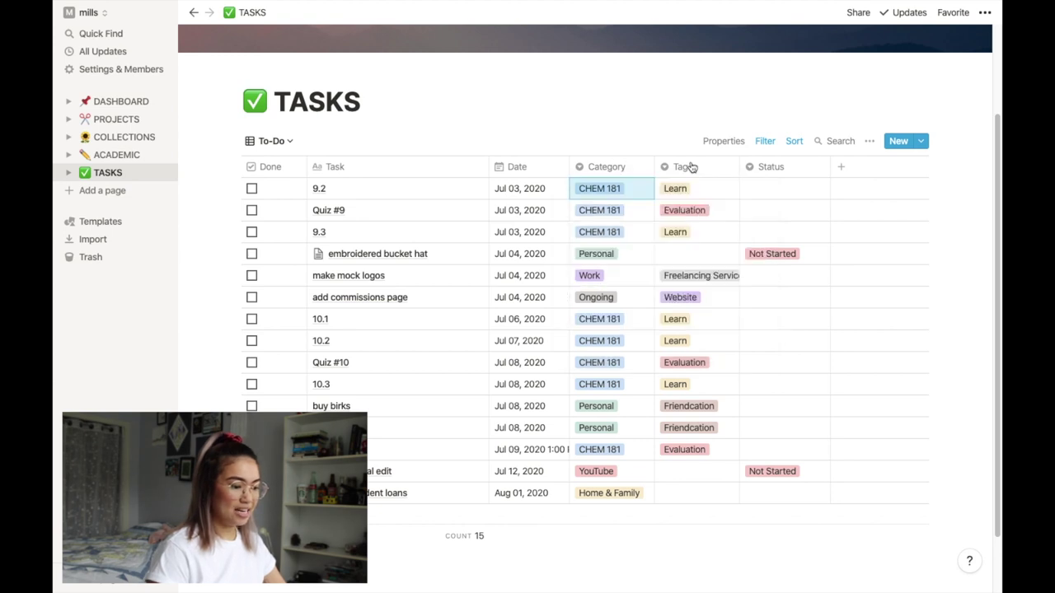
click(682, 192)
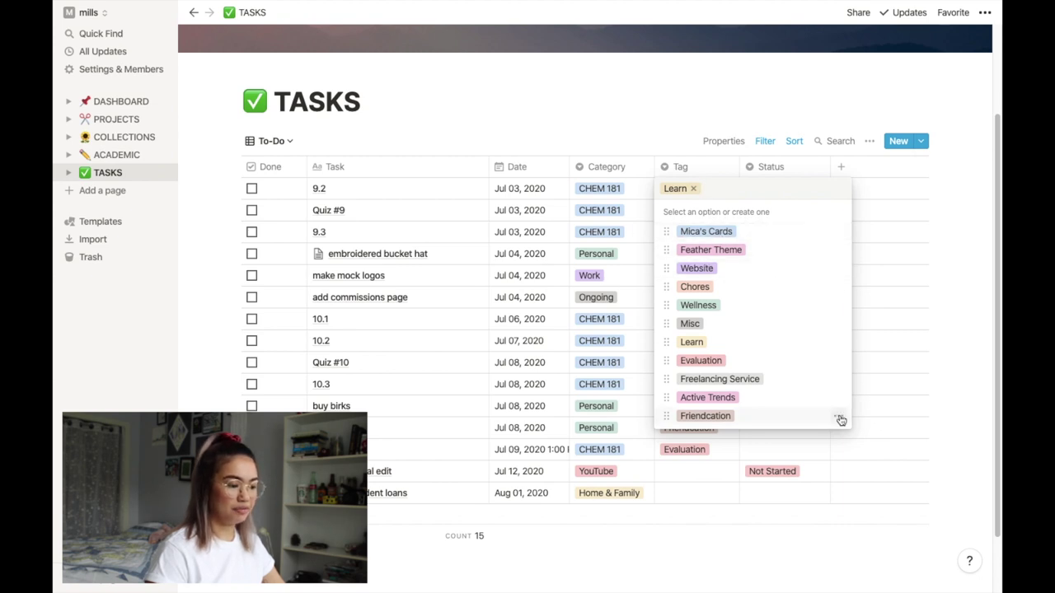
key(Escape)
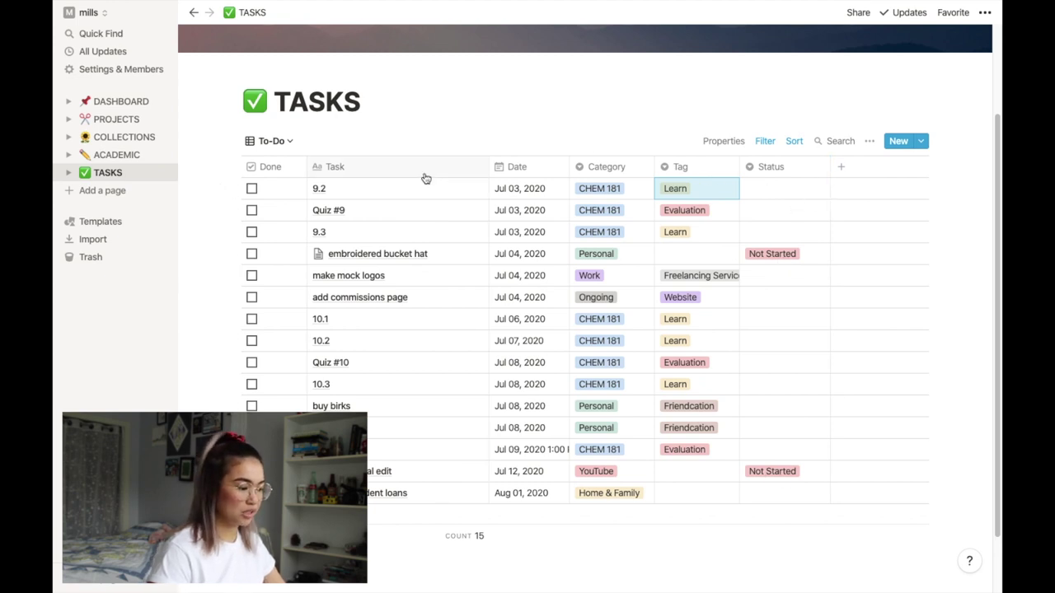
click(271, 141)
click(478, 127)
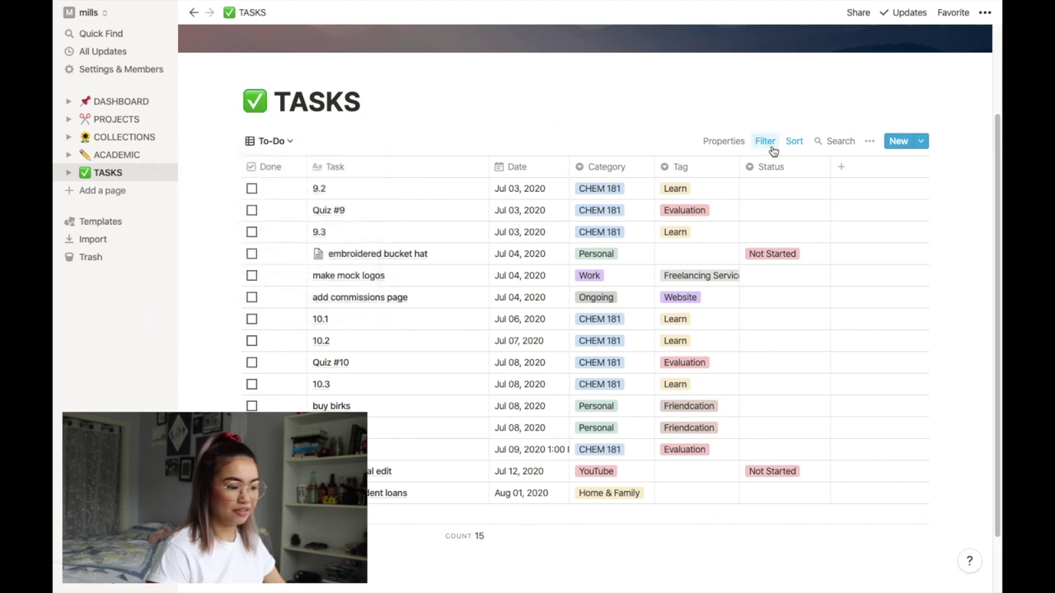
Step: Check the To-Do filters (not Done, dated within the next month) and list the TASKS views
click(773, 145)
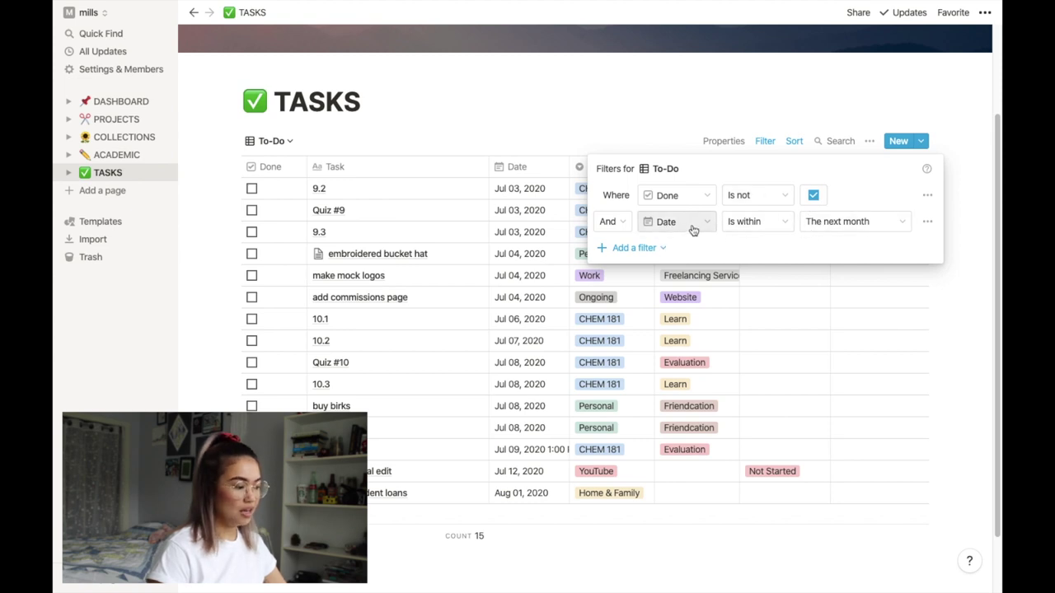
click(330, 144)
click(272, 141)
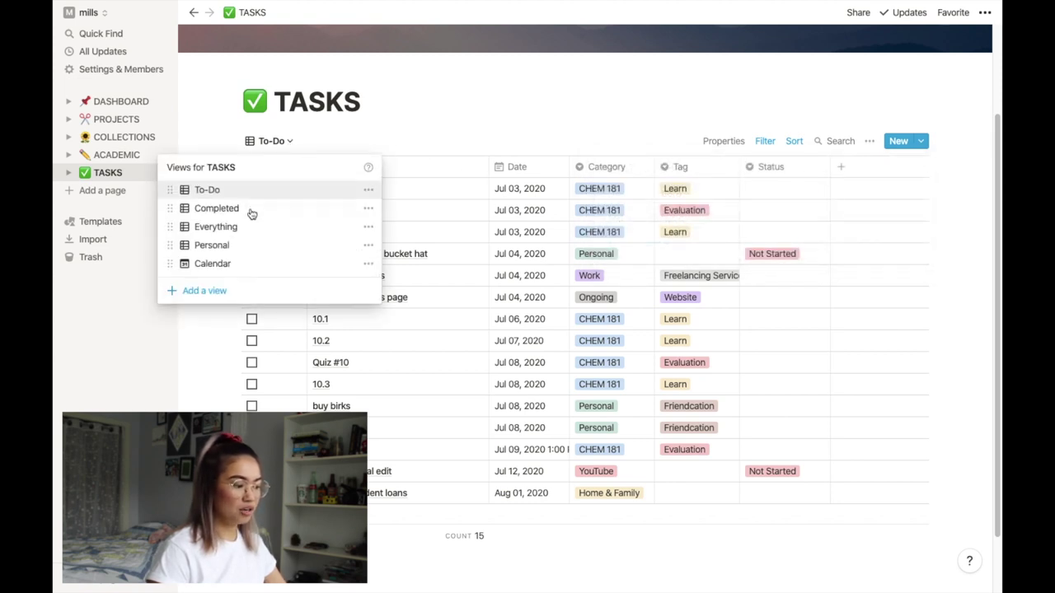
click(228, 265)
scroll(226, 267, down, 4)
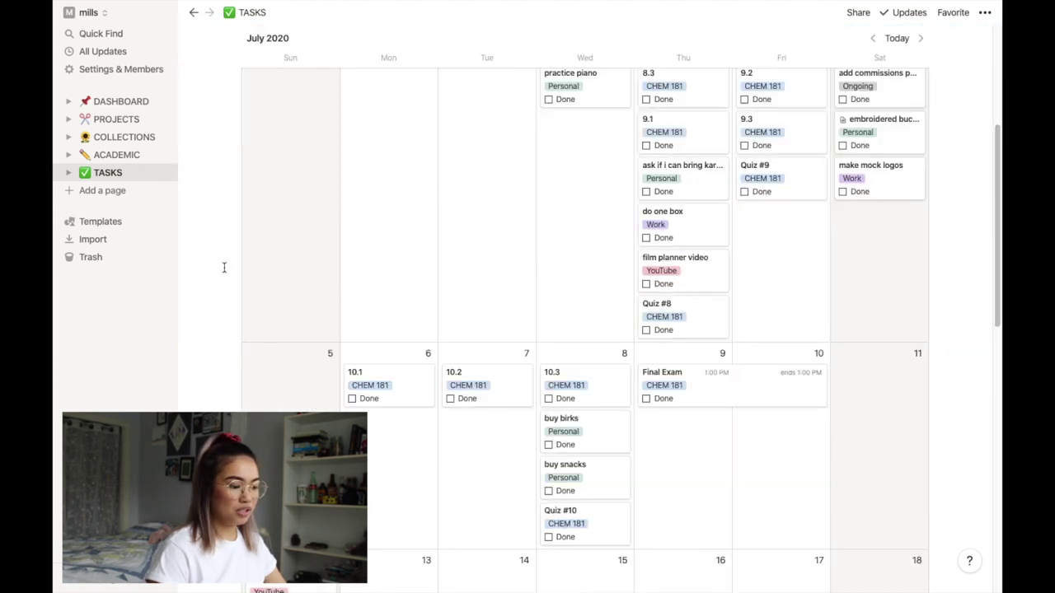
scroll(352, 261, up, 2)
scroll(631, 314, down, 3)
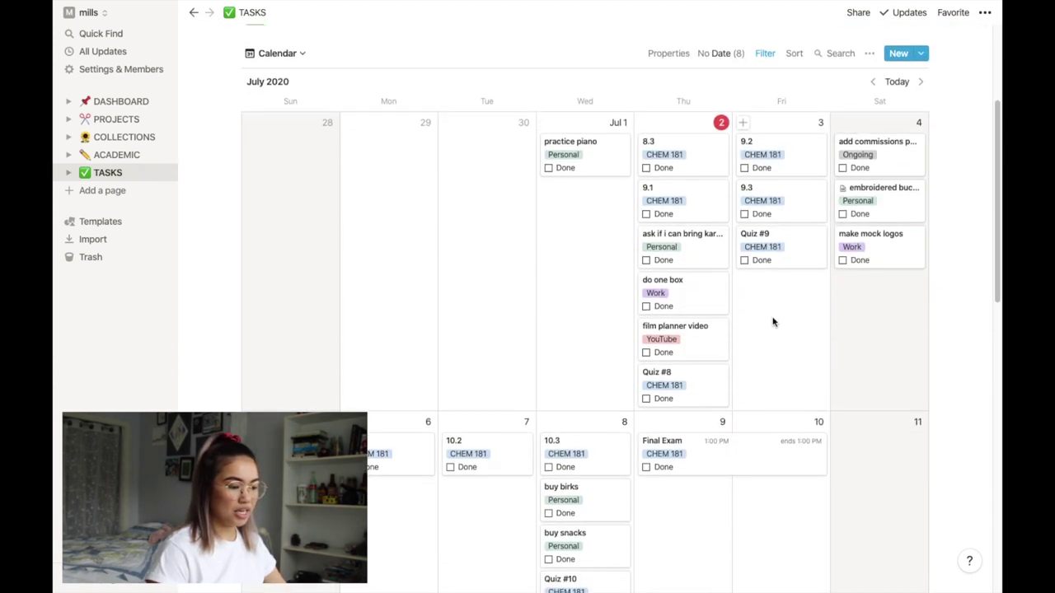
mouse_move(709, 252)
mouse_down()
mouse_move(728, 245)
mouse_move(696, 240)
mouse_move(683, 263)
mouse_move(752, 239)
mouse_move(697, 247)
mouse_up()
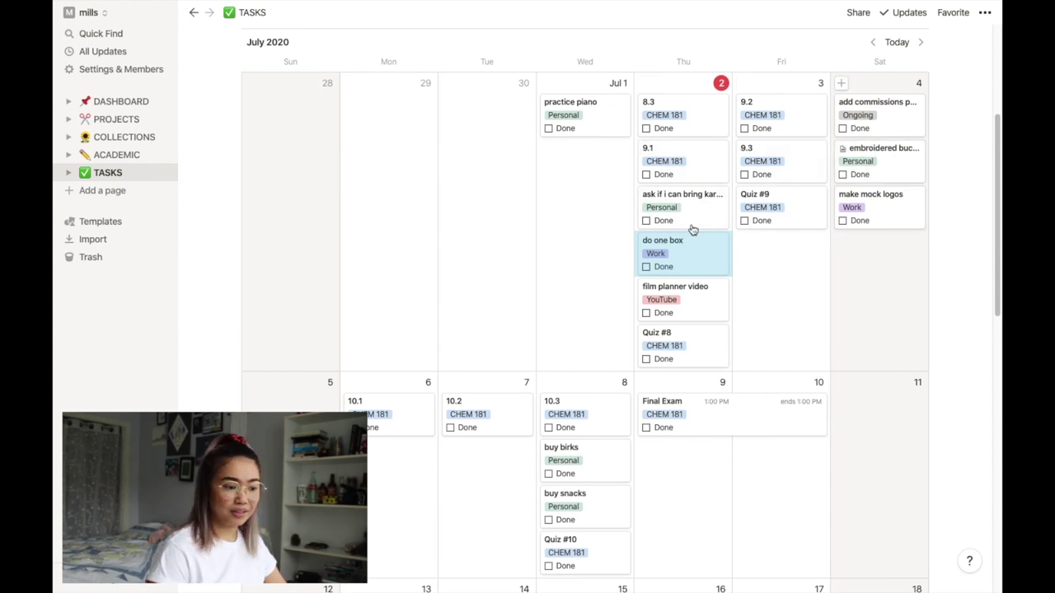
scroll(533, 195, down, 3)
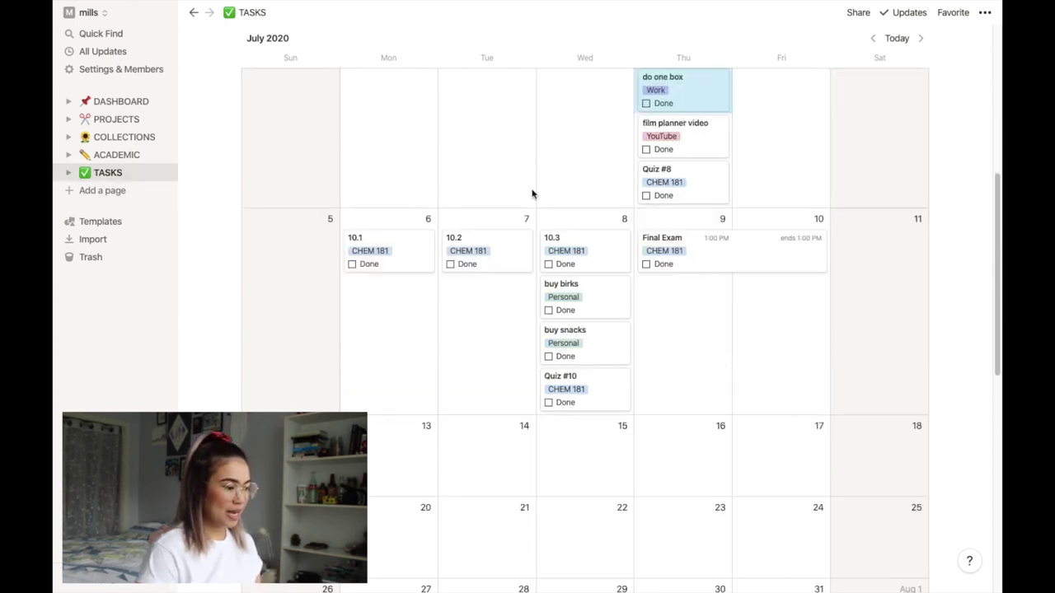
scroll(503, 191, up, 5)
click(274, 258)
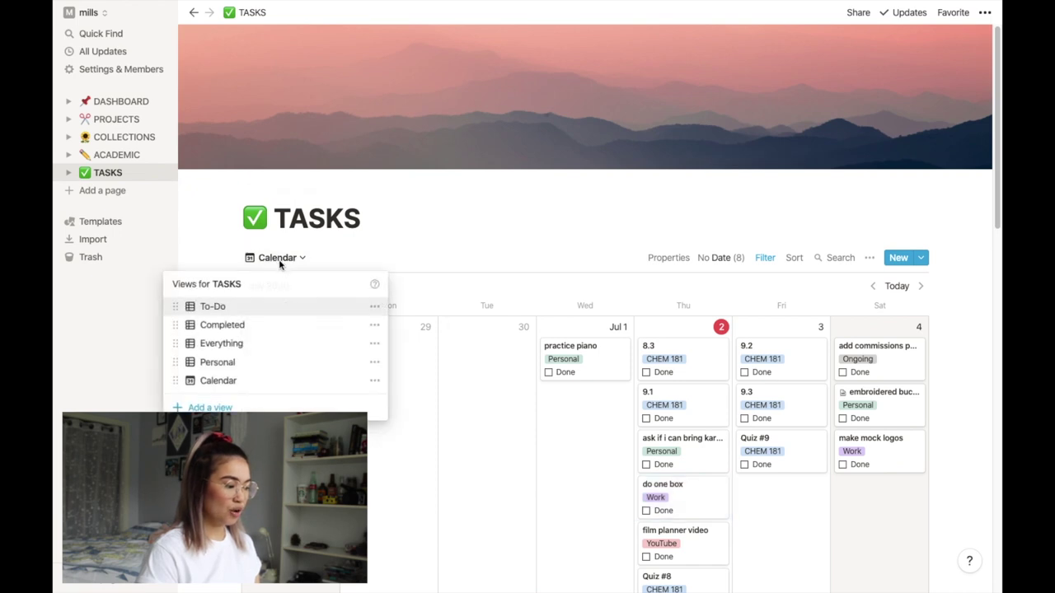
click(214, 307)
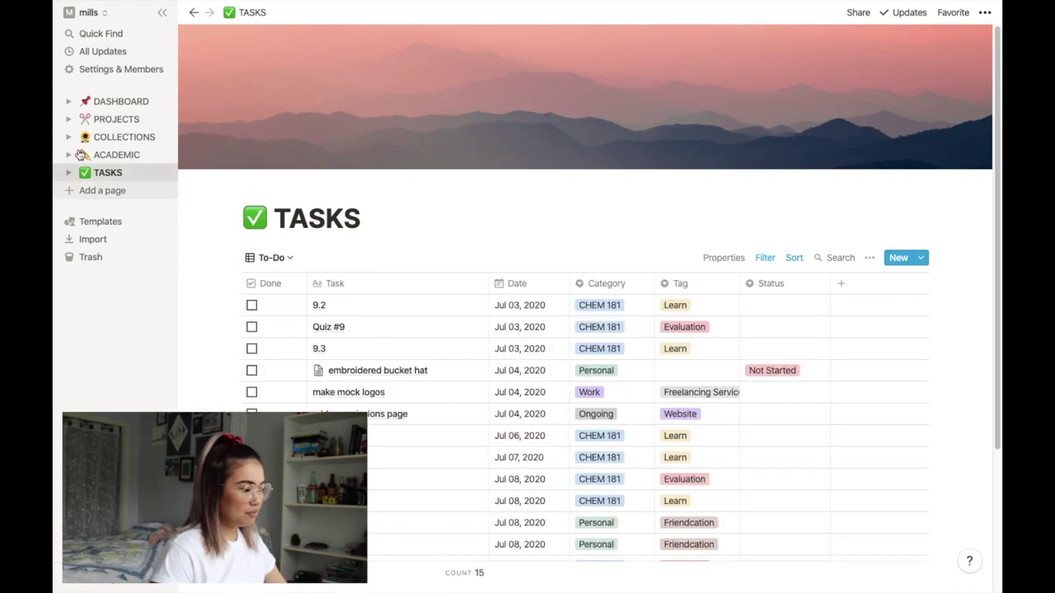
Step: Open the Freelancing Jumpstart project from PROJECTS and show its linked TASKS filter
click(110, 120)
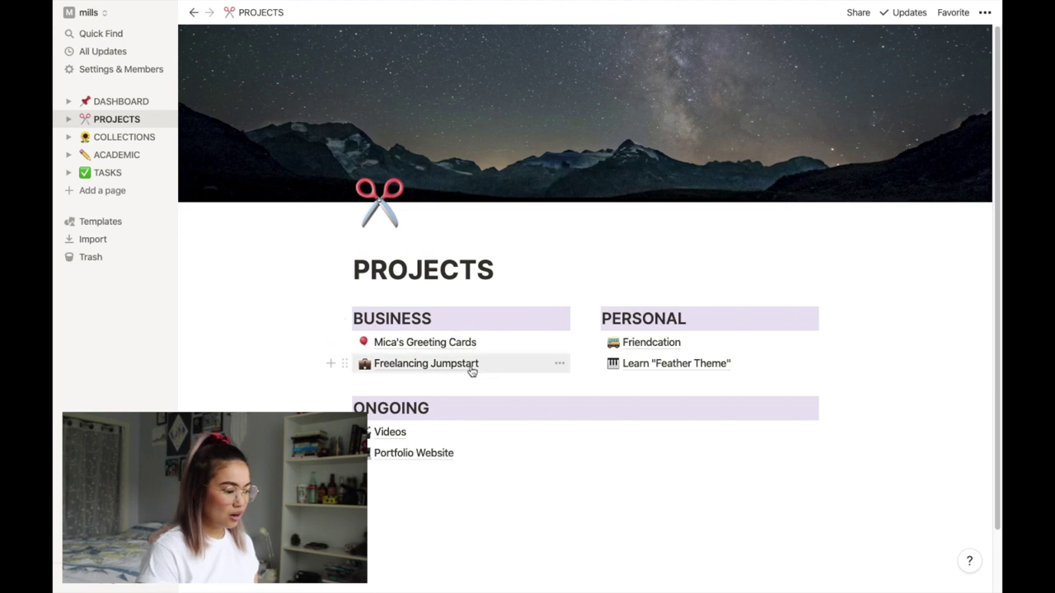
click(471, 365)
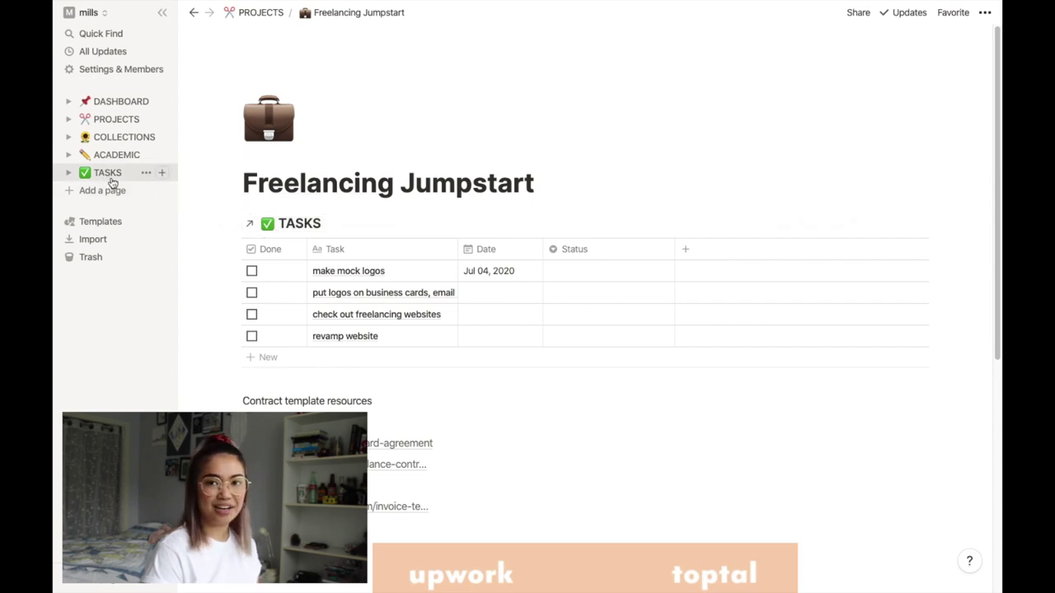
mouse_move(761, 203)
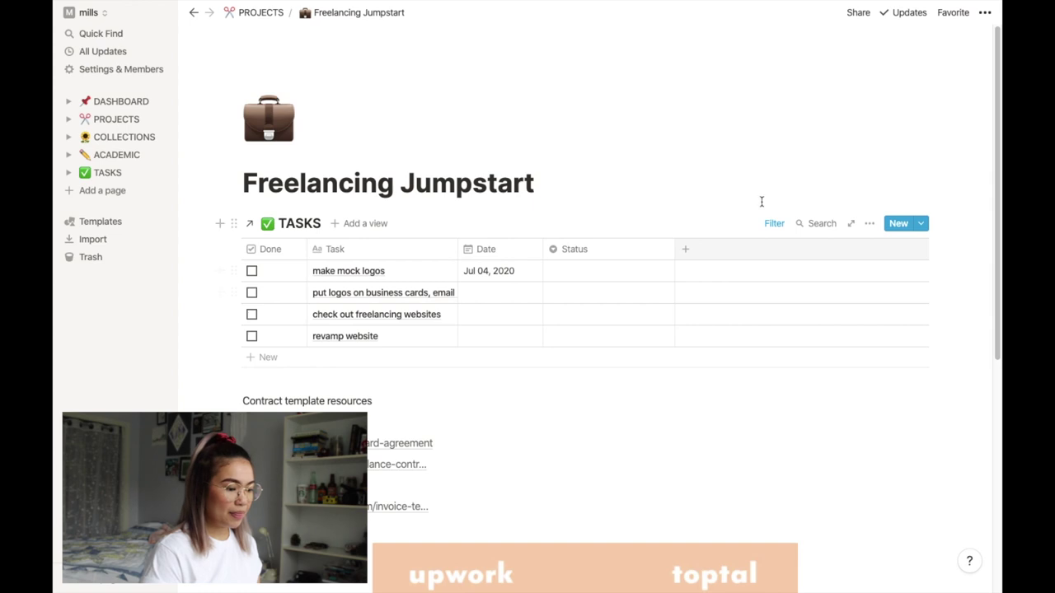
click(773, 224)
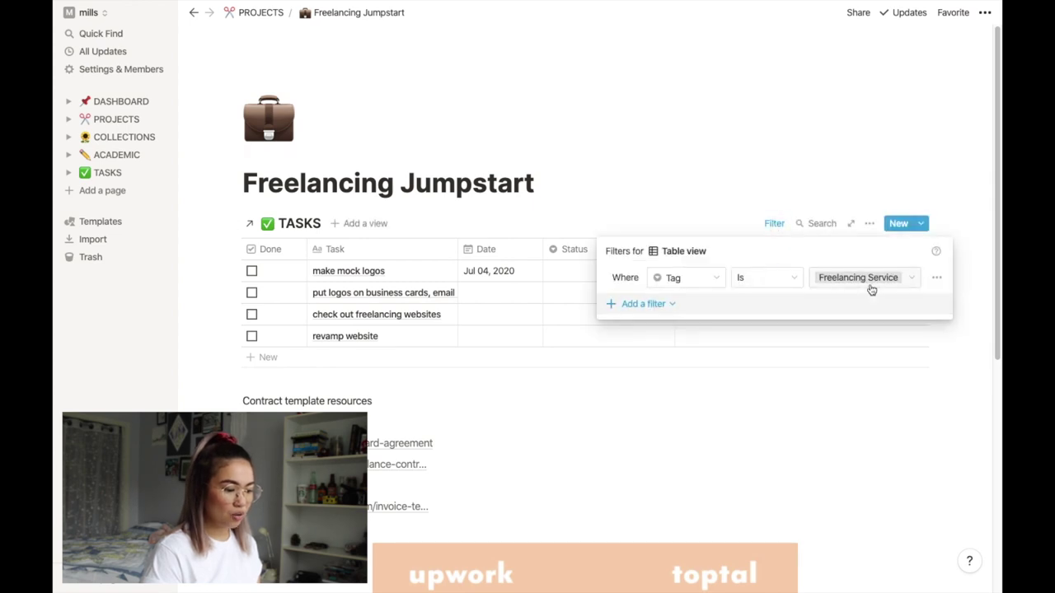
Step: Inspect the filter's Tag property and tag choices, leaving the Freelancing Service filter unchanged
click(688, 279)
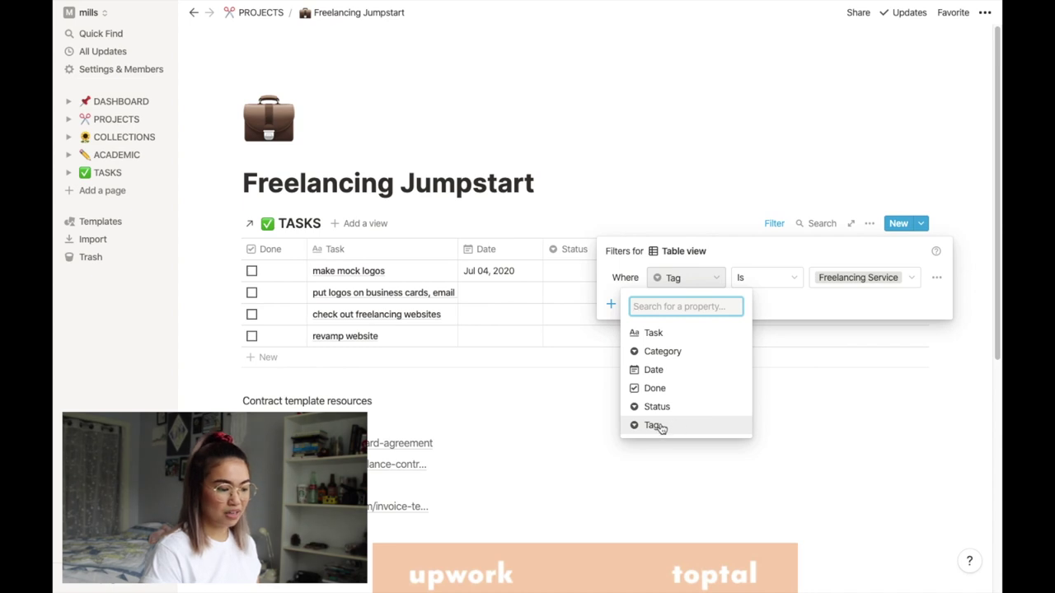
click(840, 285)
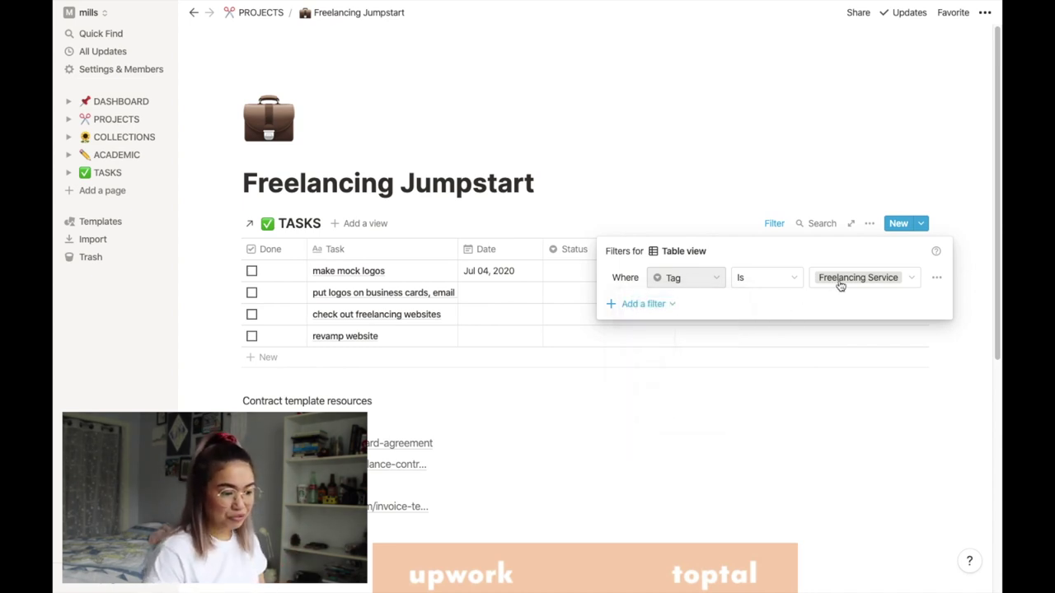
click(840, 285)
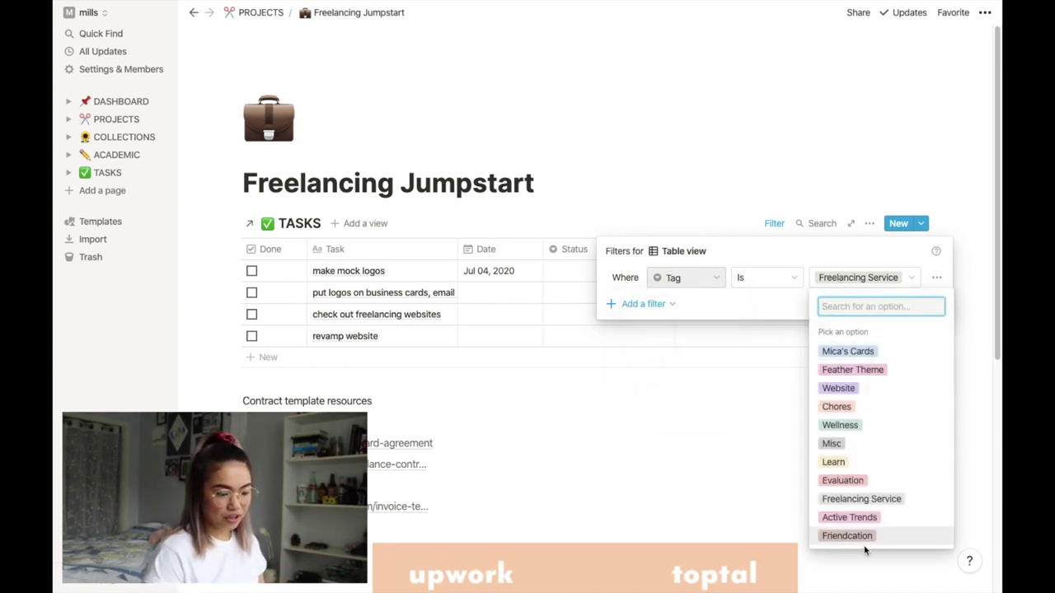
click(706, 376)
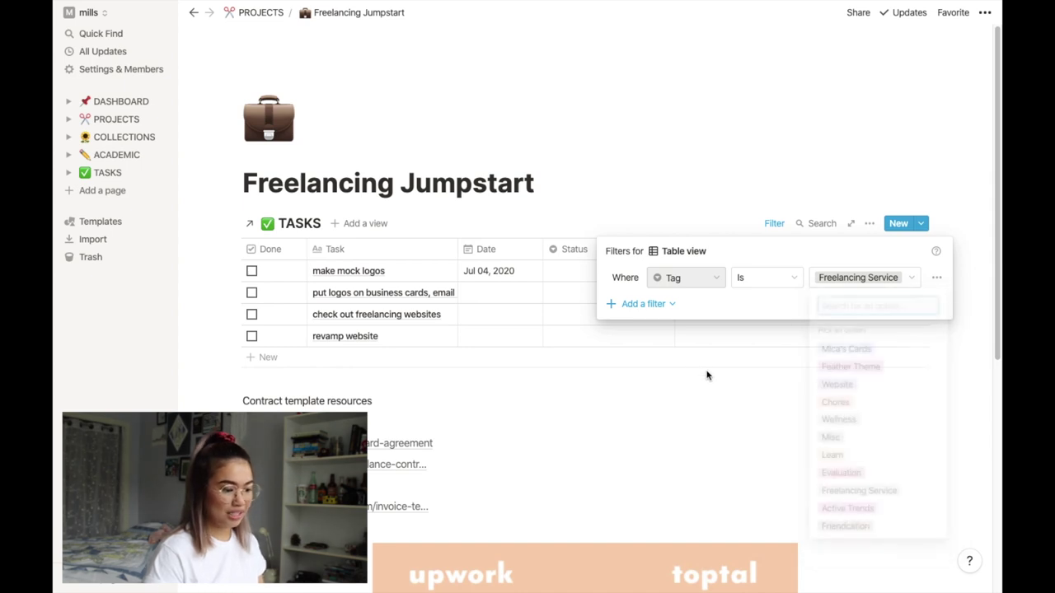
click(777, 200)
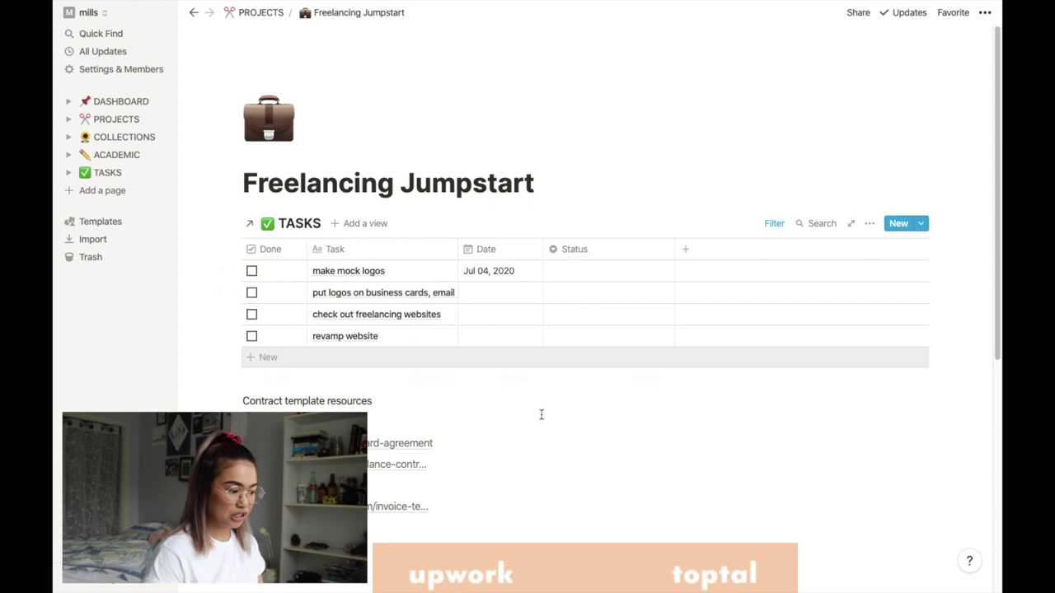
Step: Scroll through the project's resources and bring up the linked TASKS table's options
scroll(493, 371, down, 1)
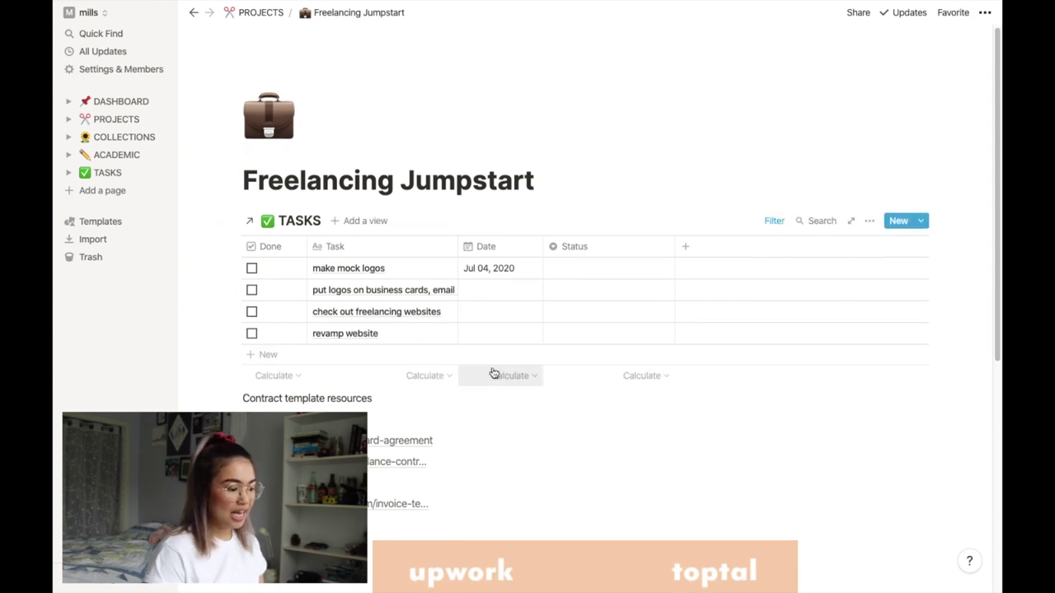
scroll(490, 365, down, 3)
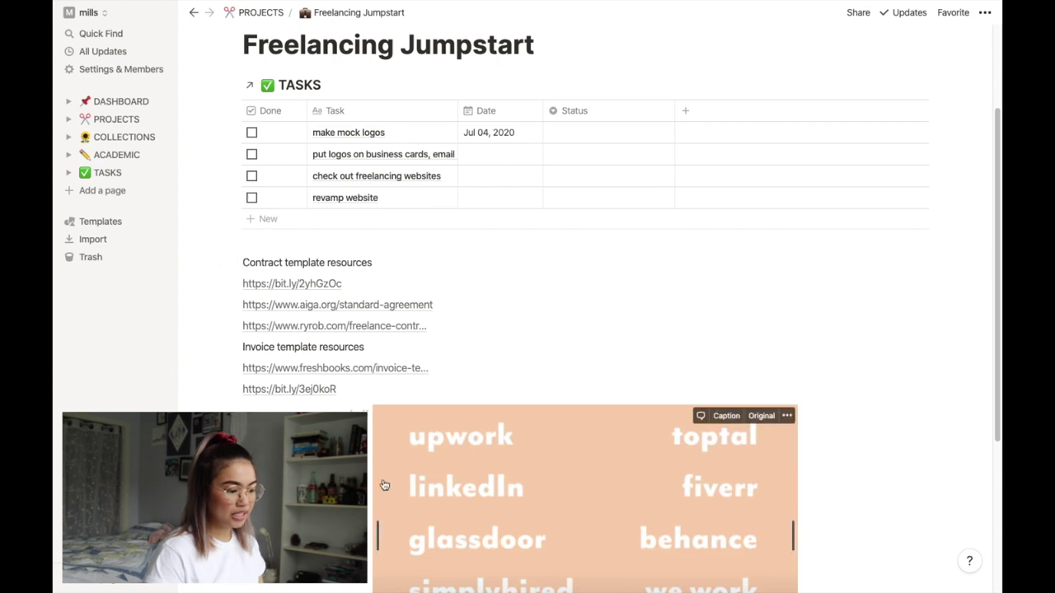
scroll(379, 478, down, 3)
scroll(292, 409, up, 7)
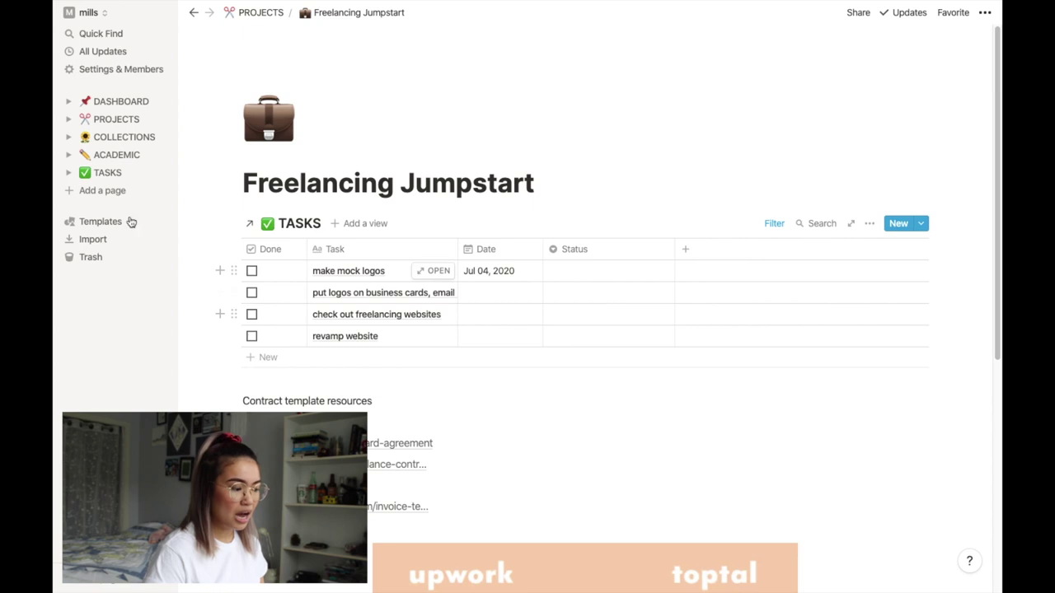
click(870, 225)
click(895, 323)
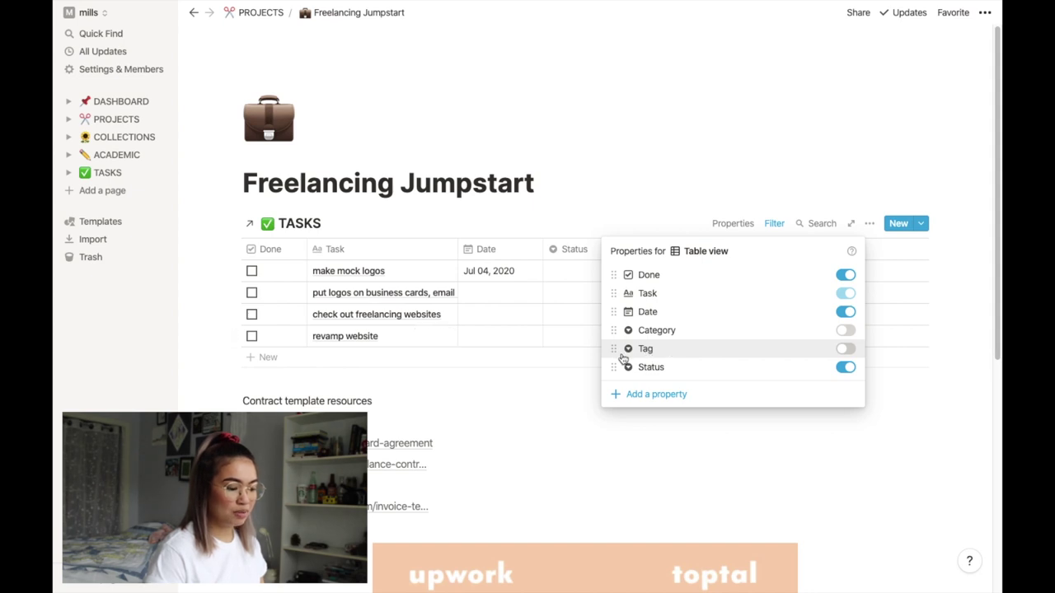
click(671, 350)
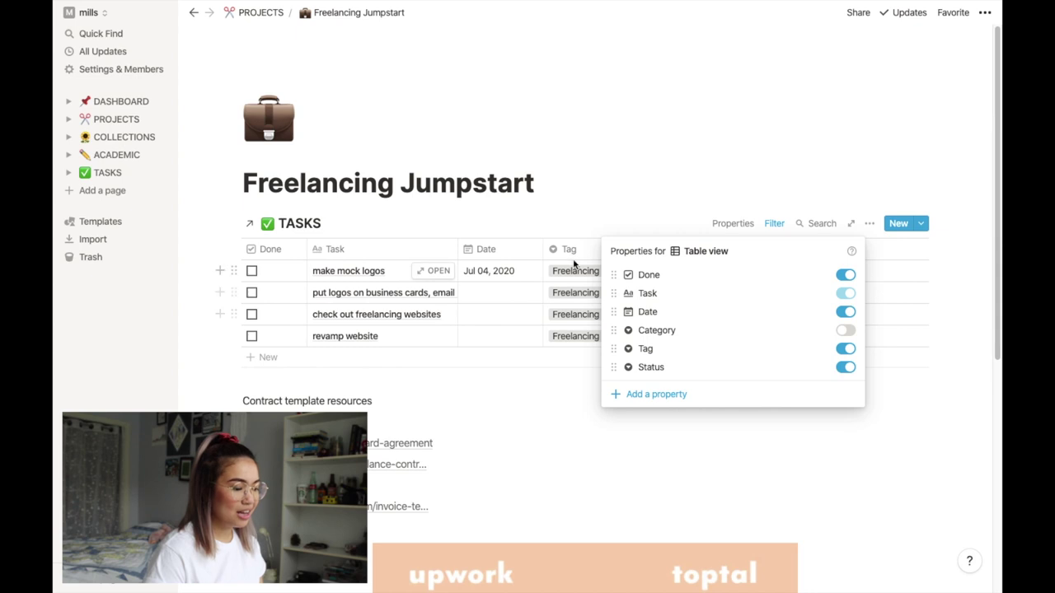
click(846, 349)
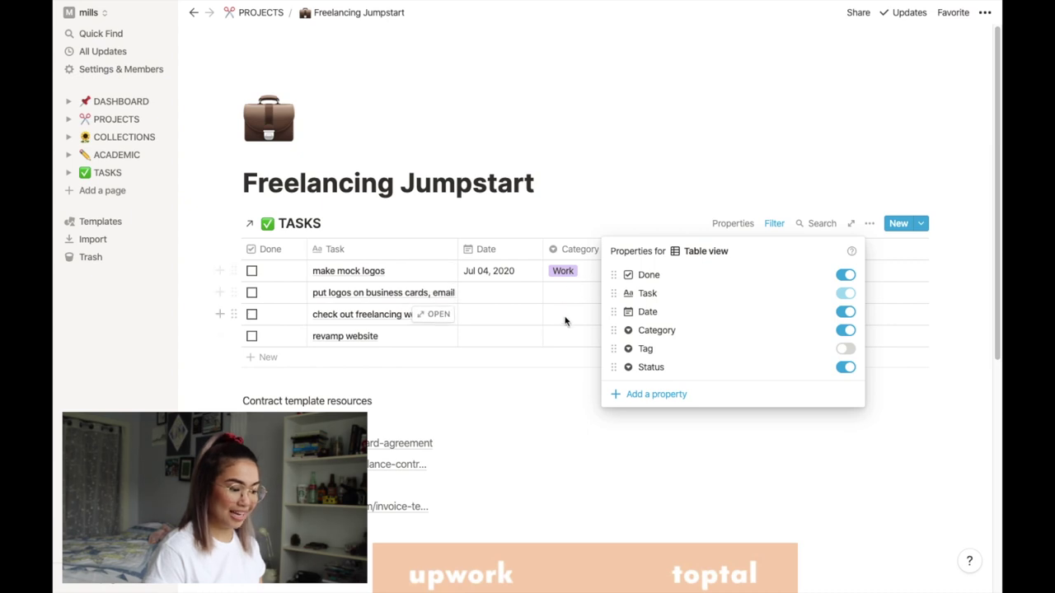
click(845, 329)
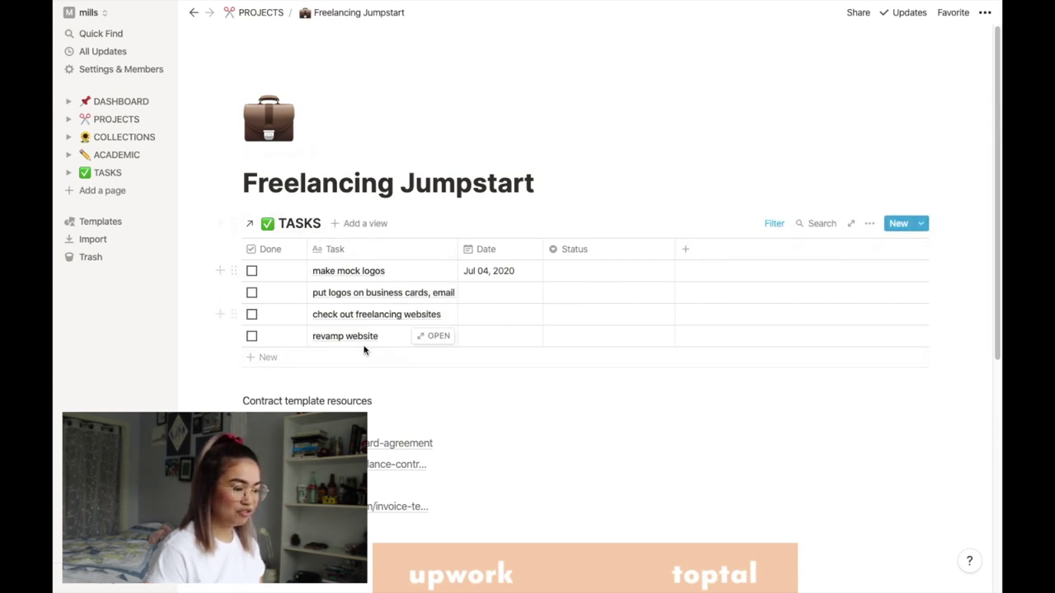
click(116, 118)
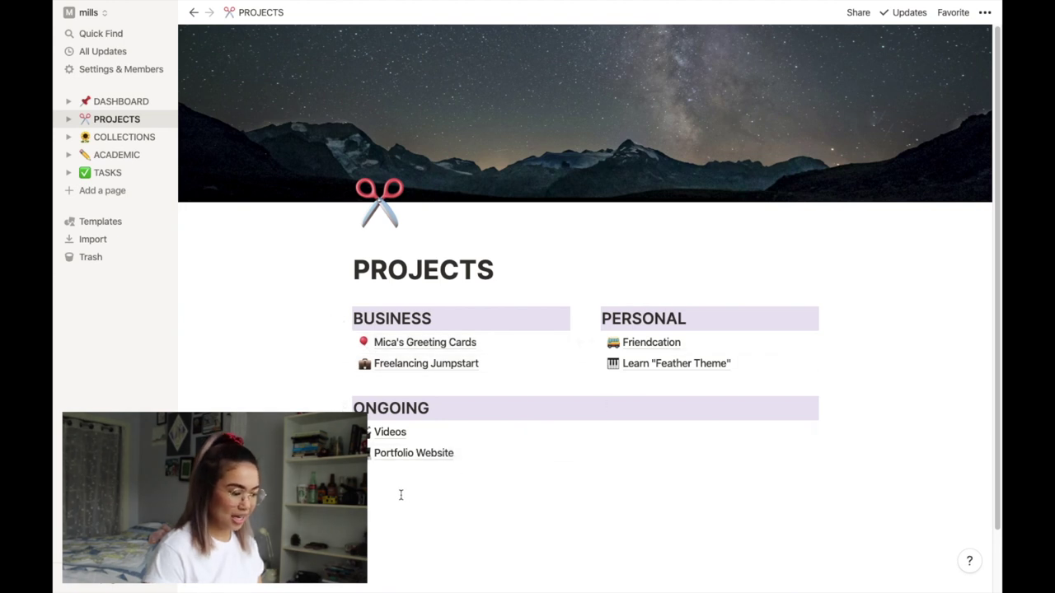
Step: Open the Videos project and review its saved views and Current Projects filter rules
click(381, 431)
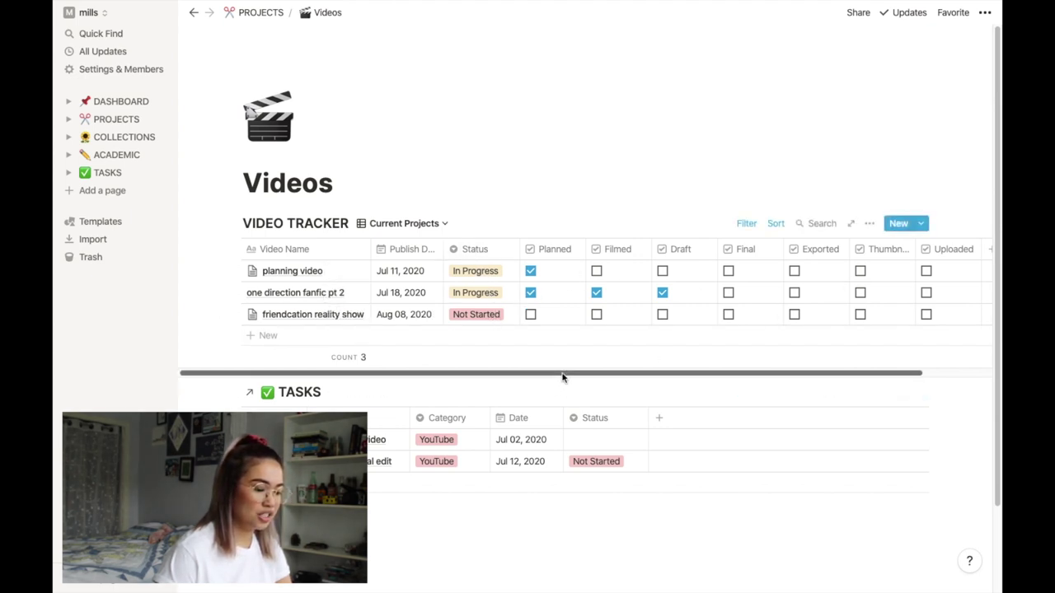
drag(563, 377, 540, 370)
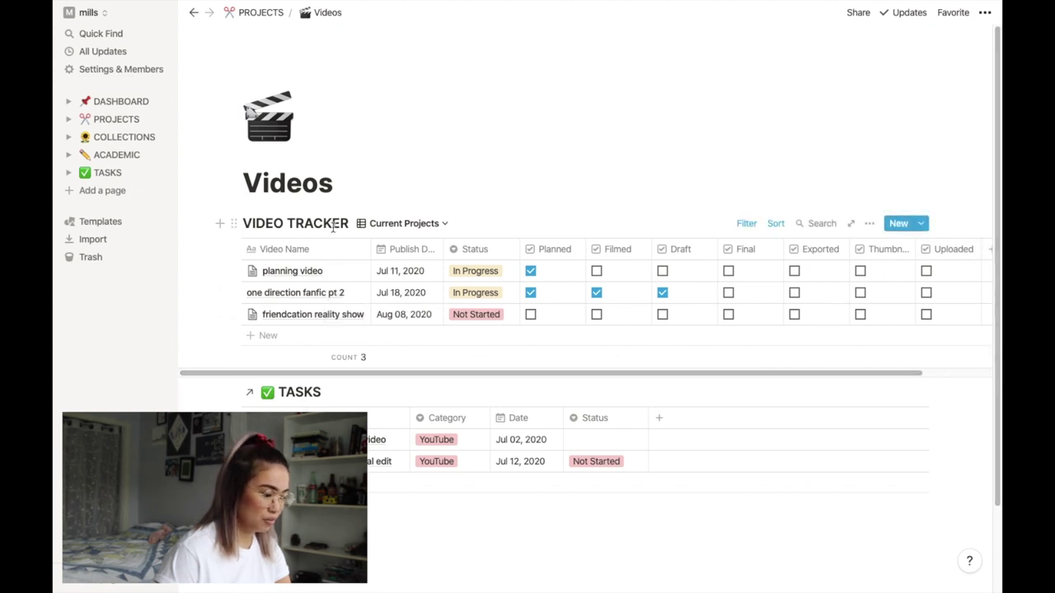
click(406, 224)
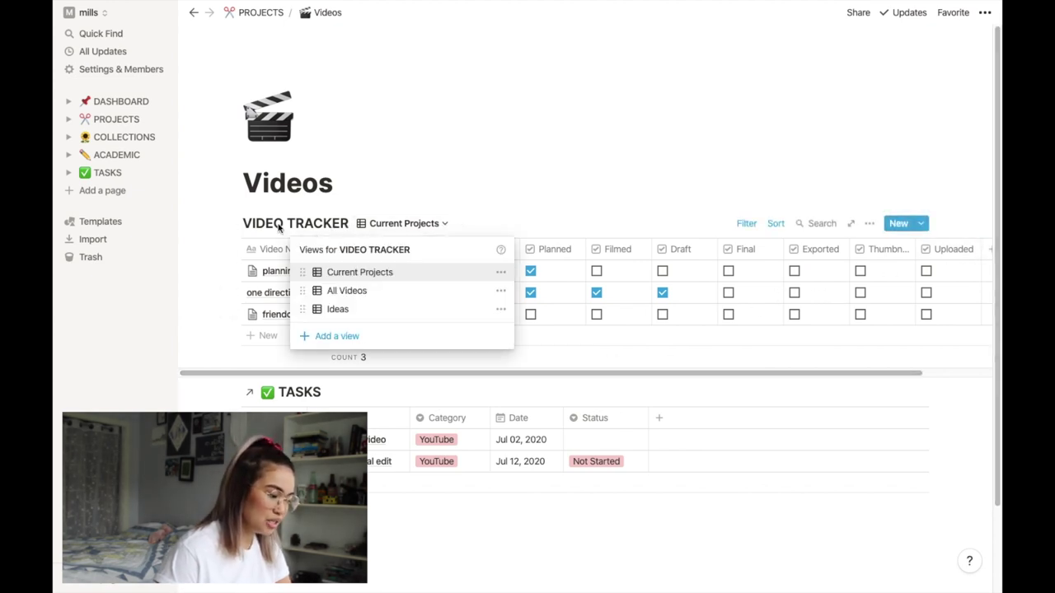
click(458, 181)
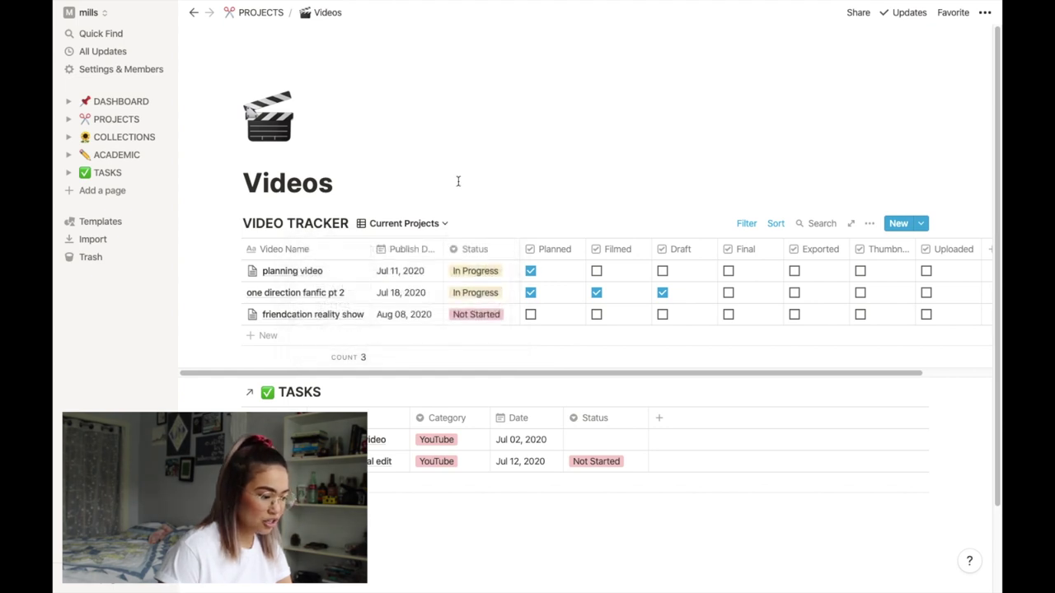
click(746, 224)
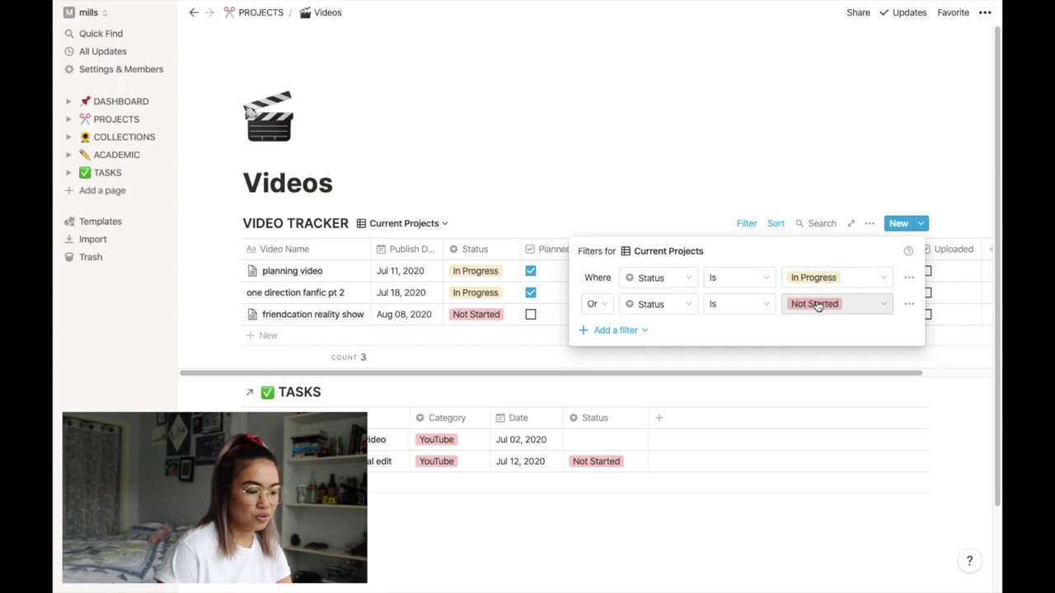
click(449, 223)
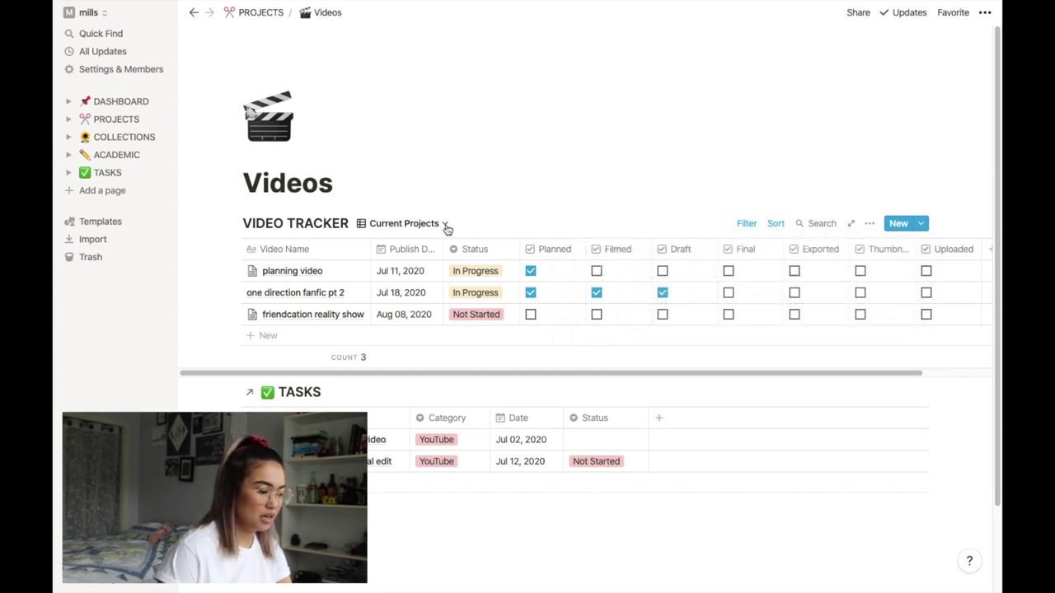
Step: Switch the video tracker to All Videos, then to the Ideas view, and go to Collections
click(446, 224)
click(404, 293)
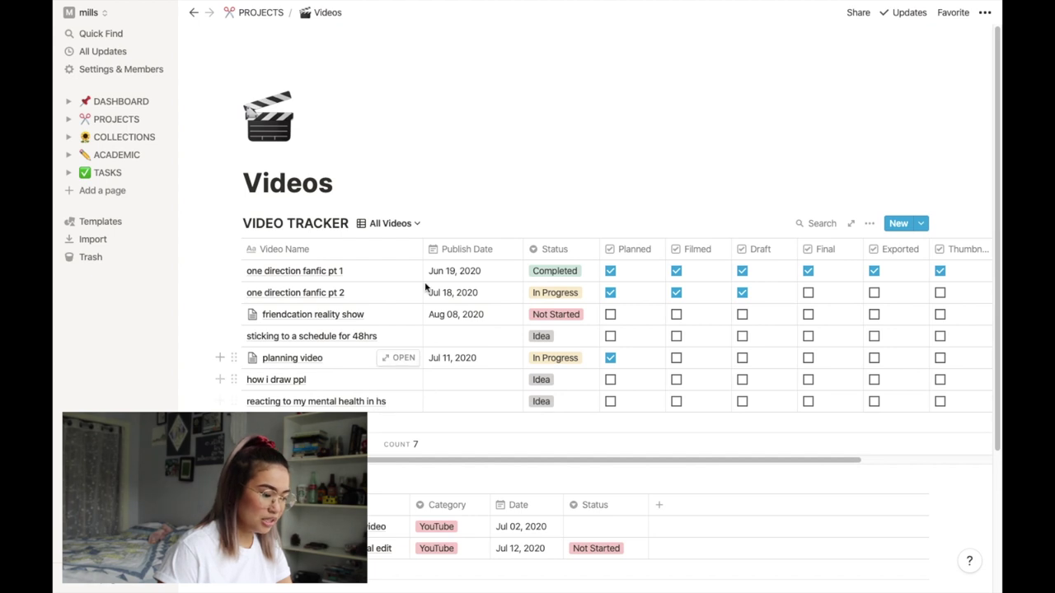
click(399, 224)
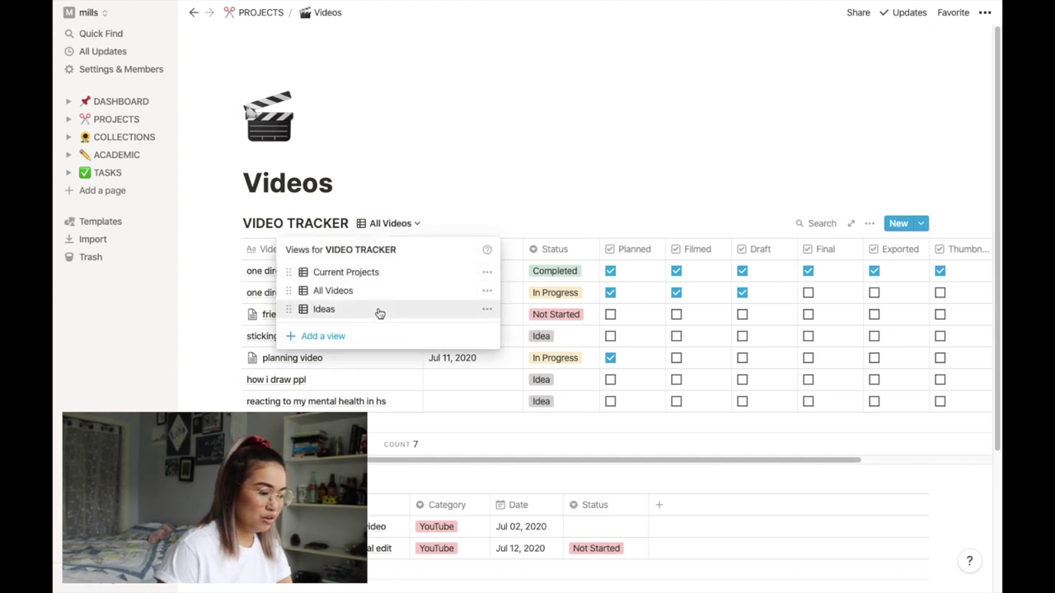
click(379, 310)
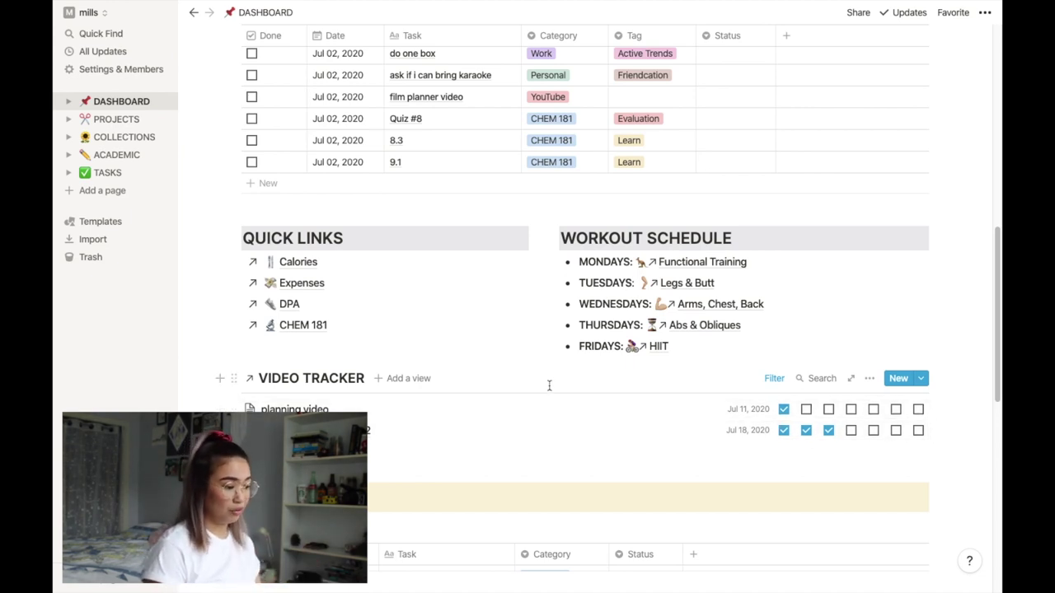
scroll(448, 297, down, 3)
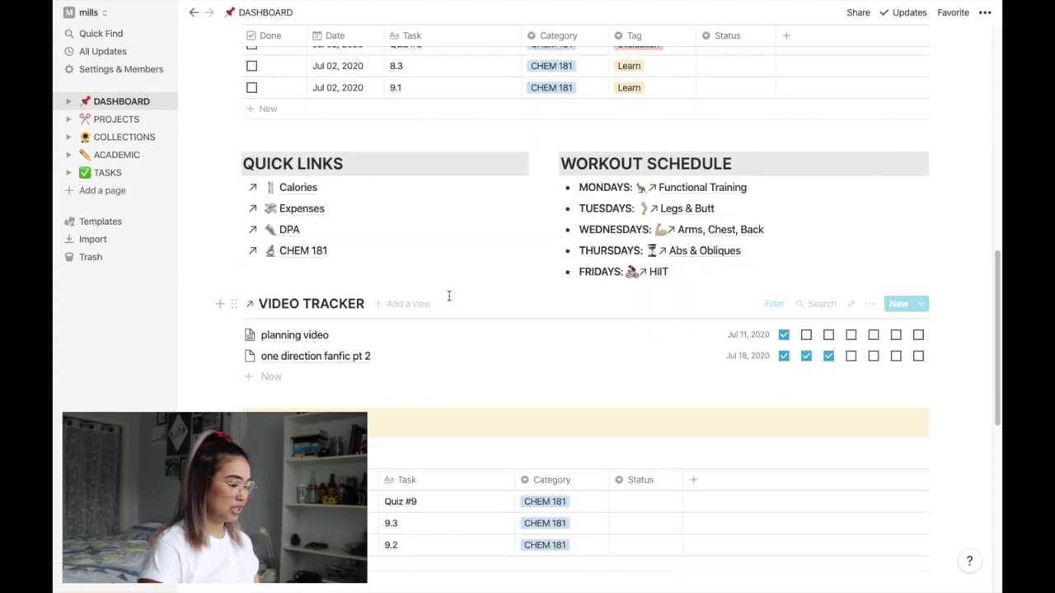
click(106, 137)
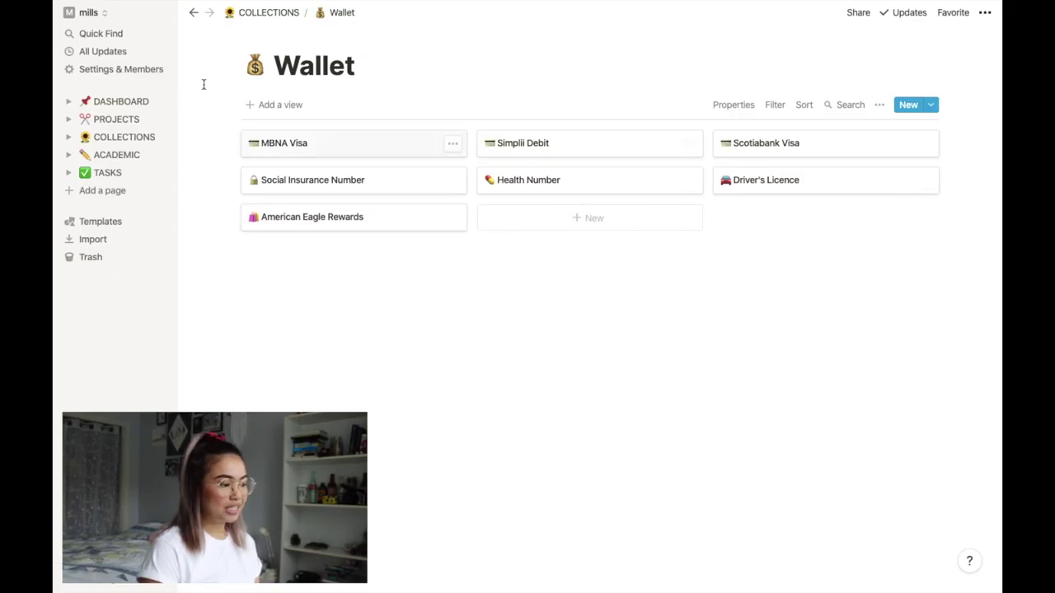
Step: Try adding a view to Wallet, cancel it, then go back to Collections and open Expenses
click(275, 109)
click(792, 311)
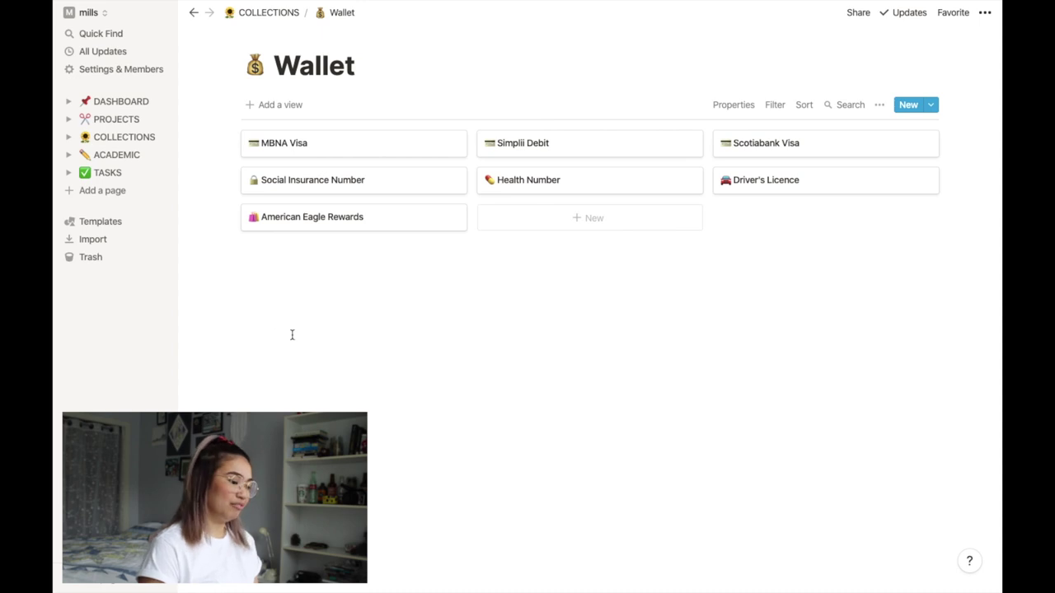
key(ctrl+bracketleft)
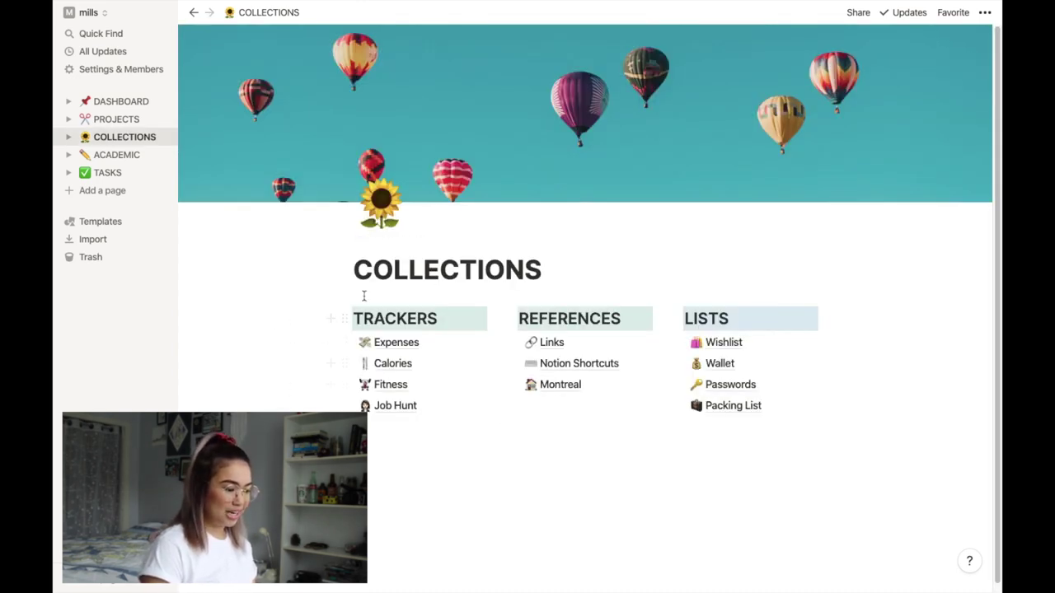
click(416, 342)
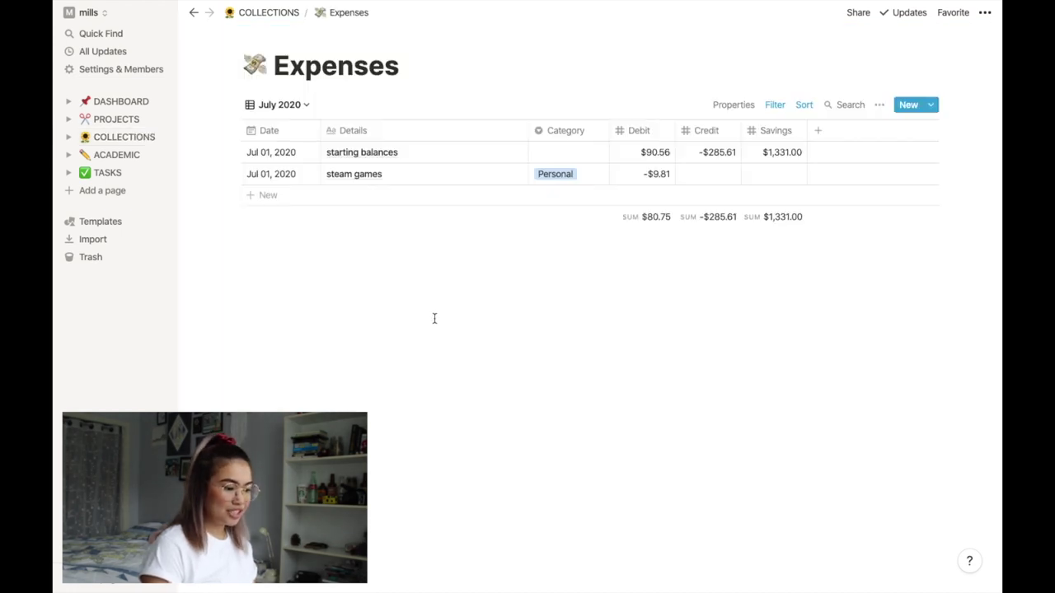
Step: Switch Expenses to the June 2020 view, check its date filters, and scroll the table
click(303, 108)
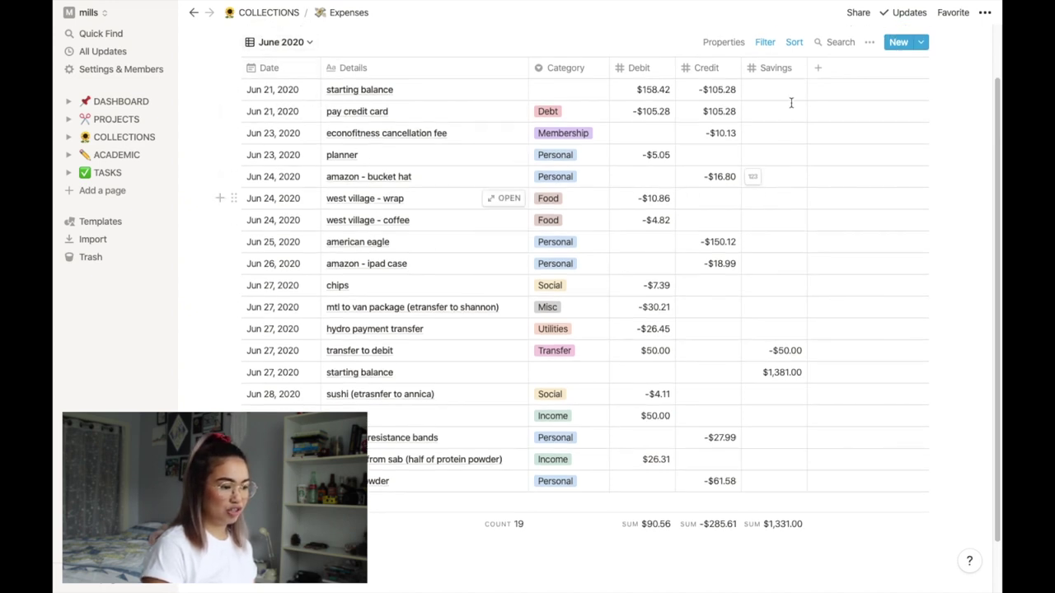
click(765, 43)
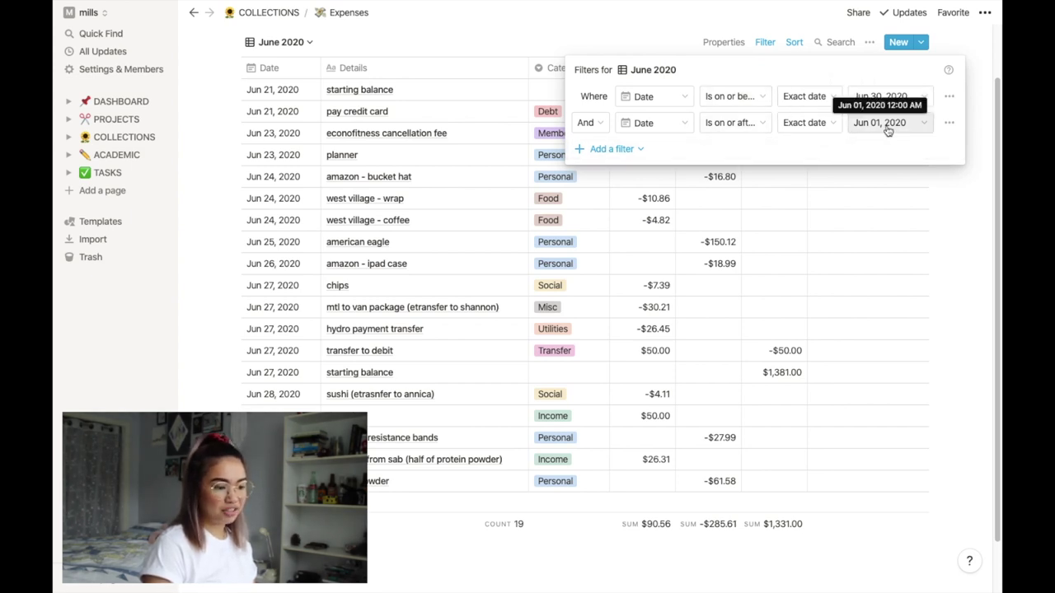
scroll(824, 115, up, 2)
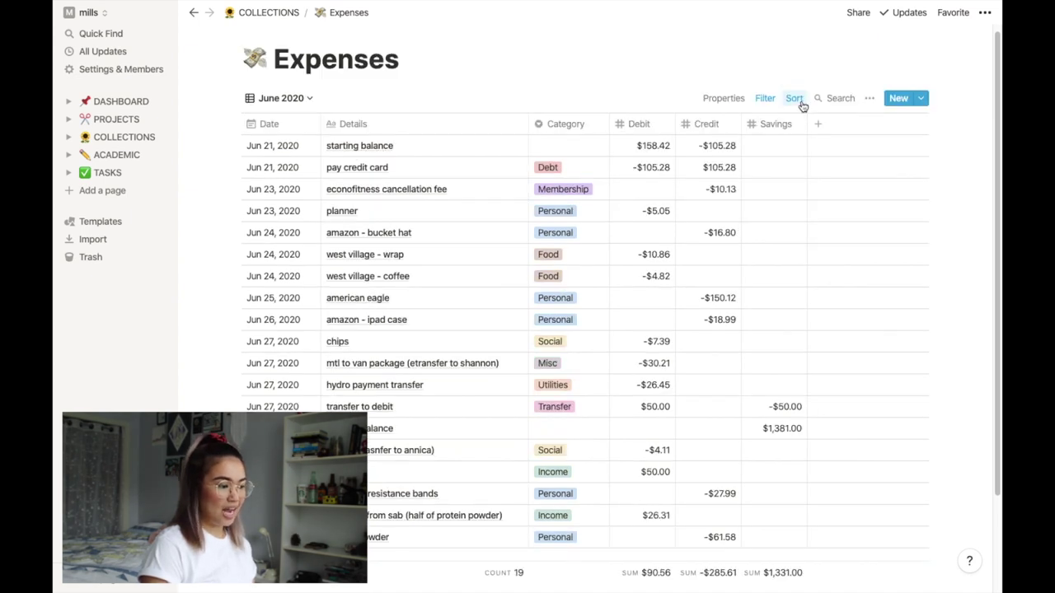
scroll(276, 318, down, 3)
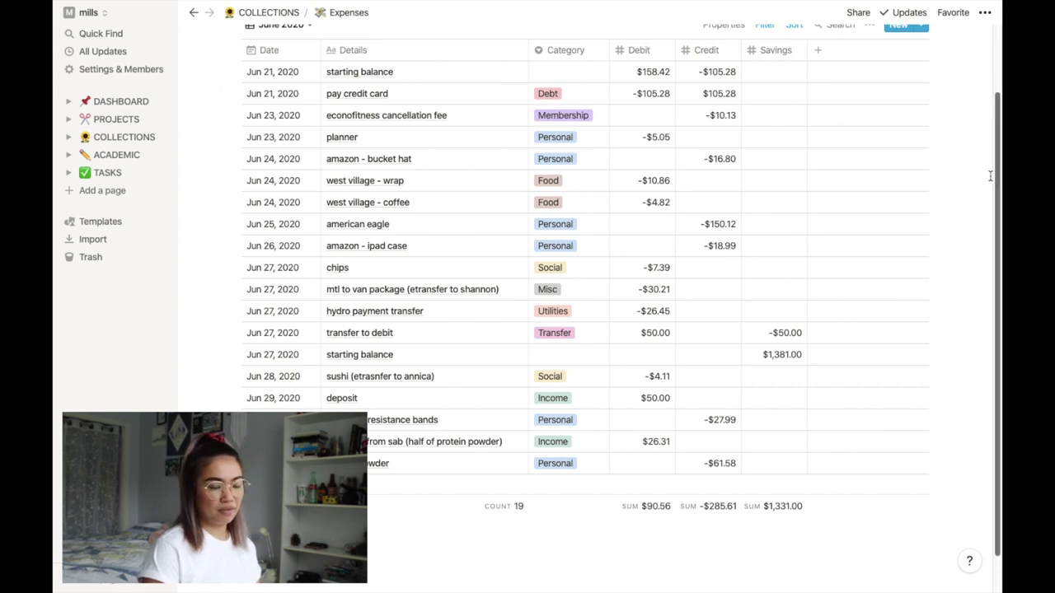
click(624, 51)
Step: Format Debit as dollars and enter a test -$4,823,748 in the econofitness Debit cell
click(621, 72)
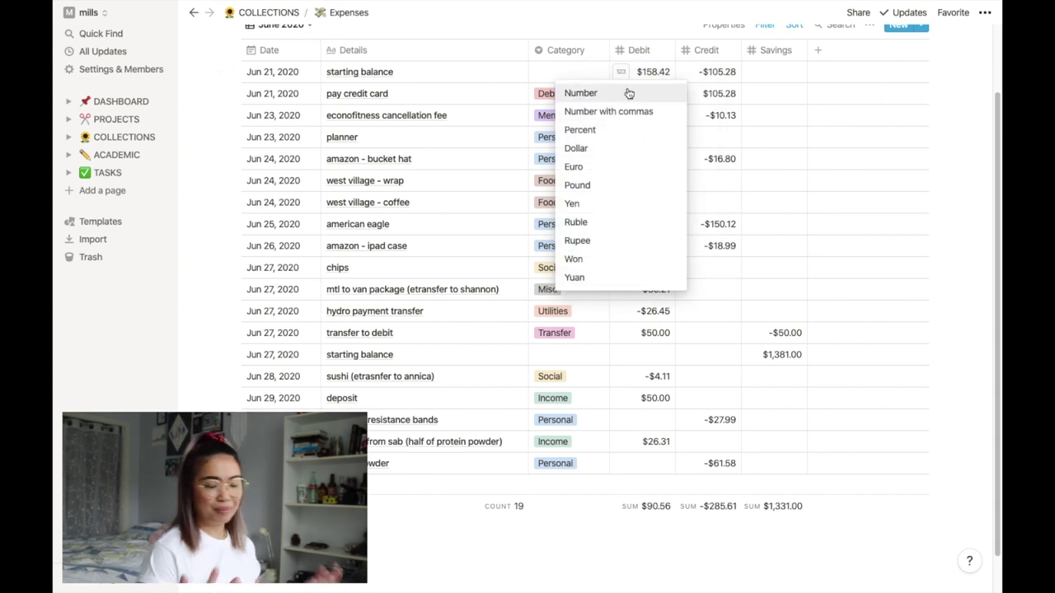
click(605, 149)
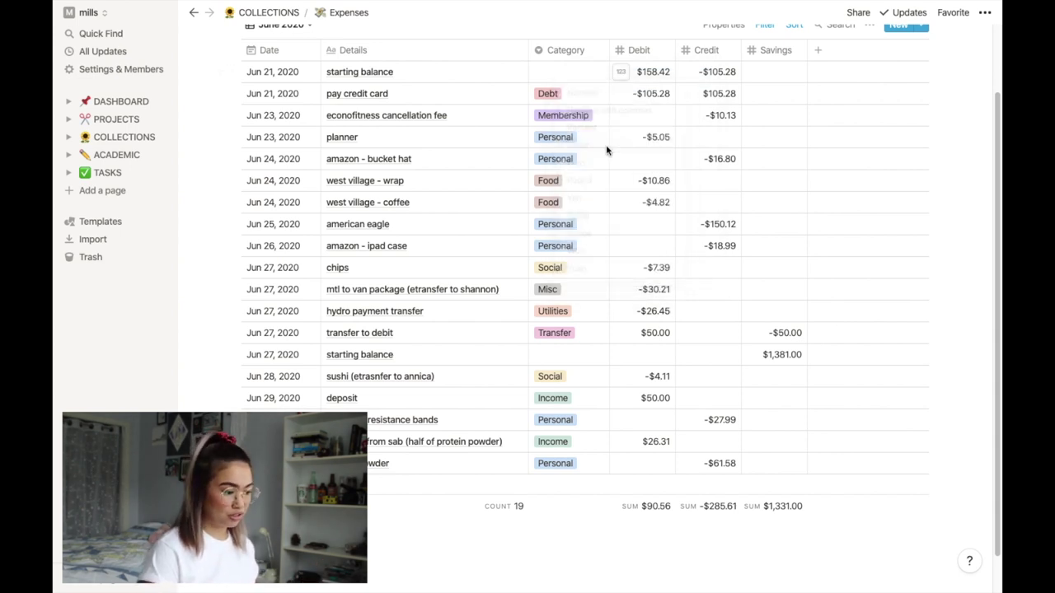
click(657, 114)
text(-)
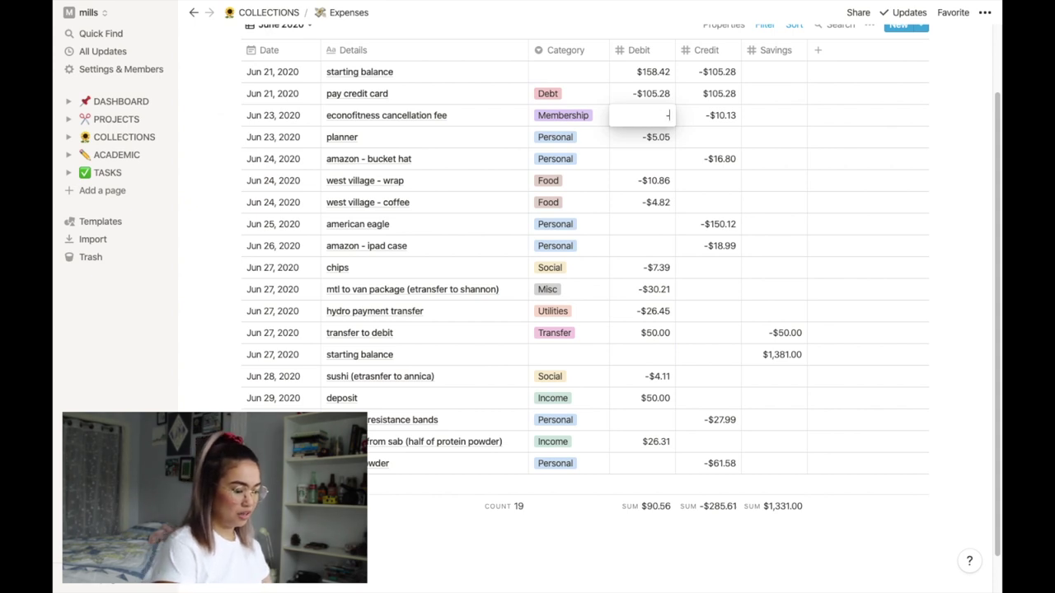
text($4,823,748)
key(Return)
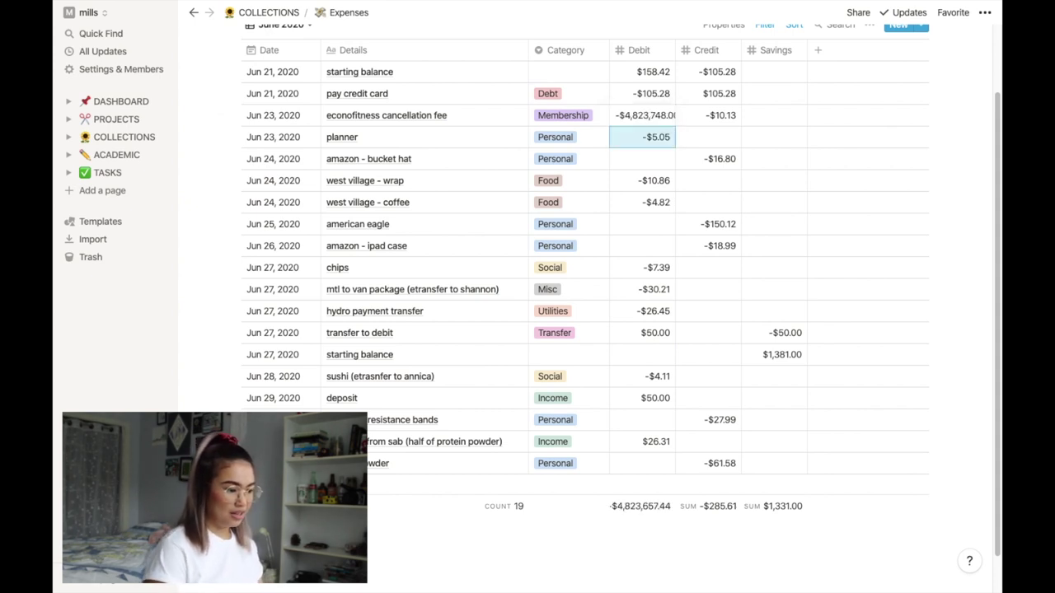
Step: Clear the test debit amount, then return to Collections and open the Calories tracker
click(652, 116)
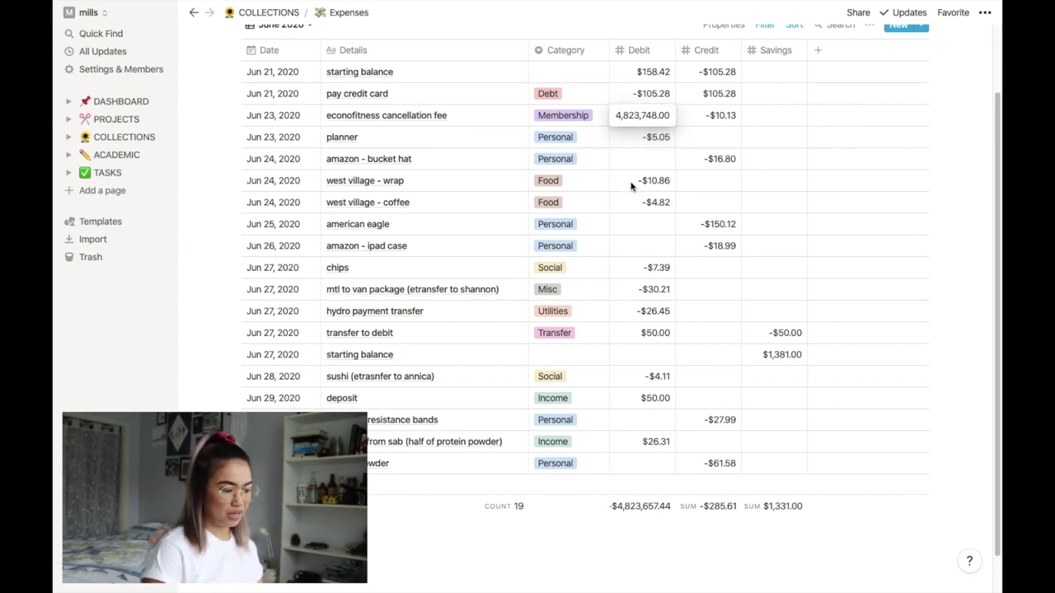
key(ctrl+a)
key(BackSpace)
key(Escape)
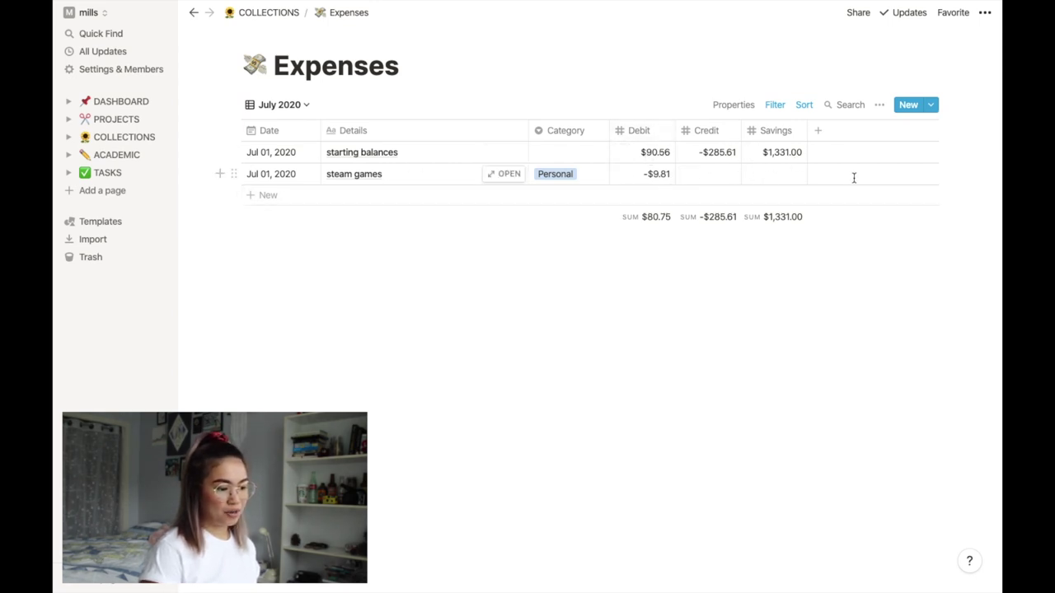
key(super+bracketleft)
click(392, 365)
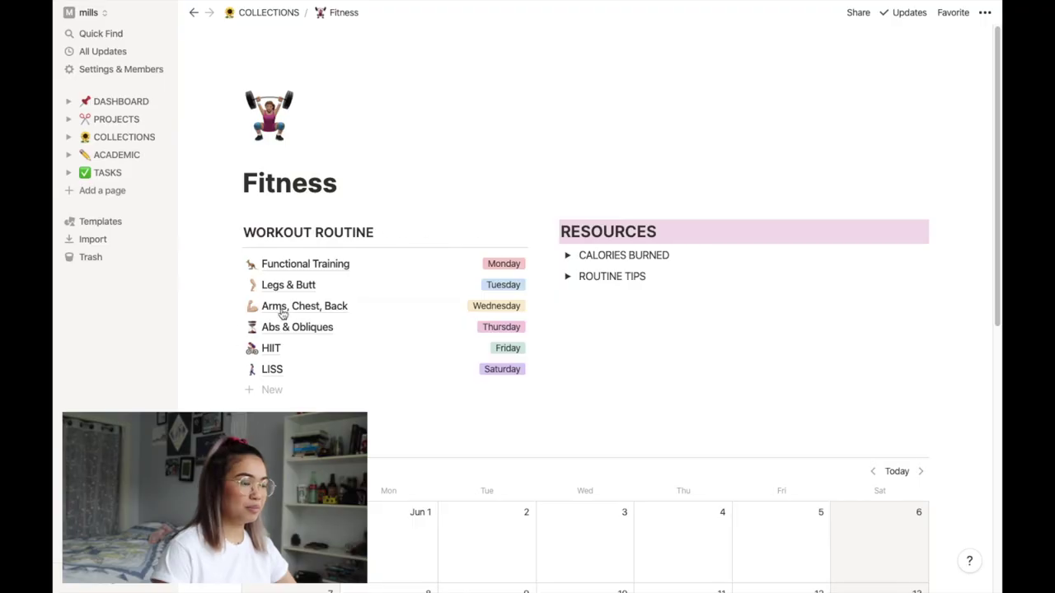
Step: Preview the Jul 1 Arms workout in the DPA calendar (strength, 90 calories), then close it
scroll(496, 139, down, 1)
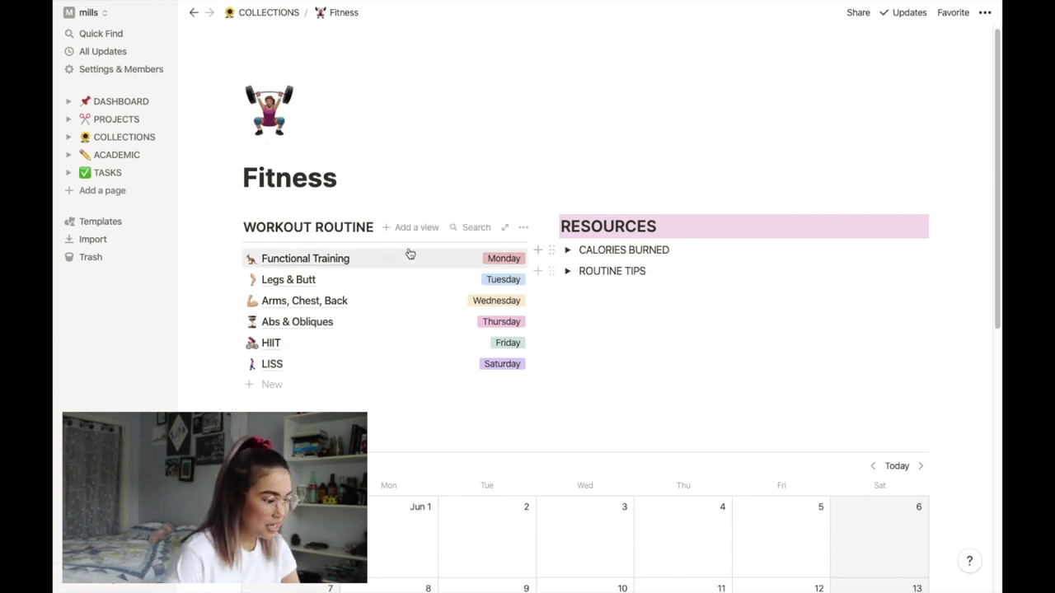
scroll(197, 372, down, 1)
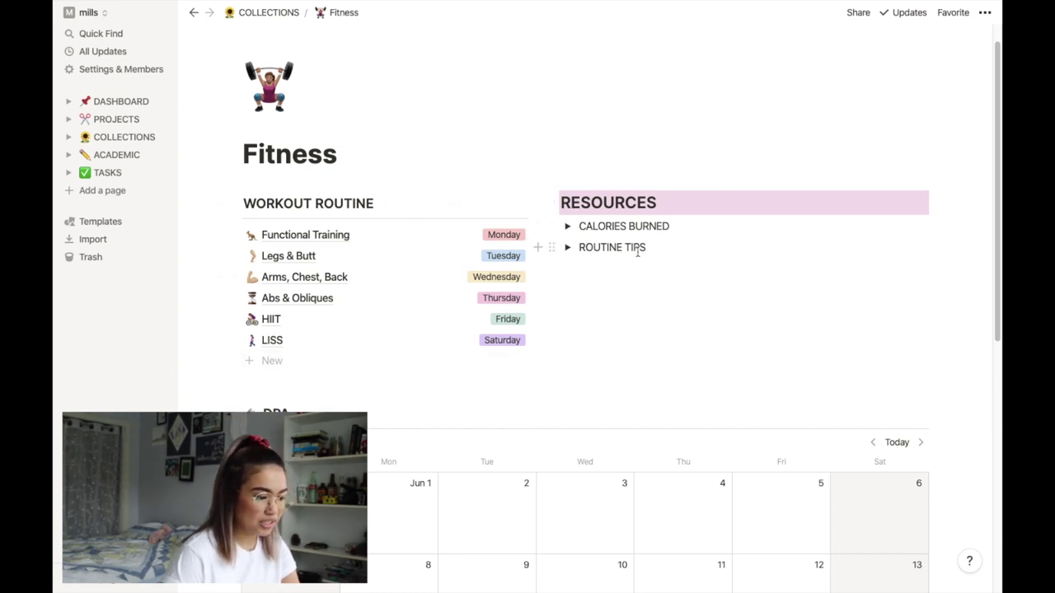
scroll(865, 265, down, 5)
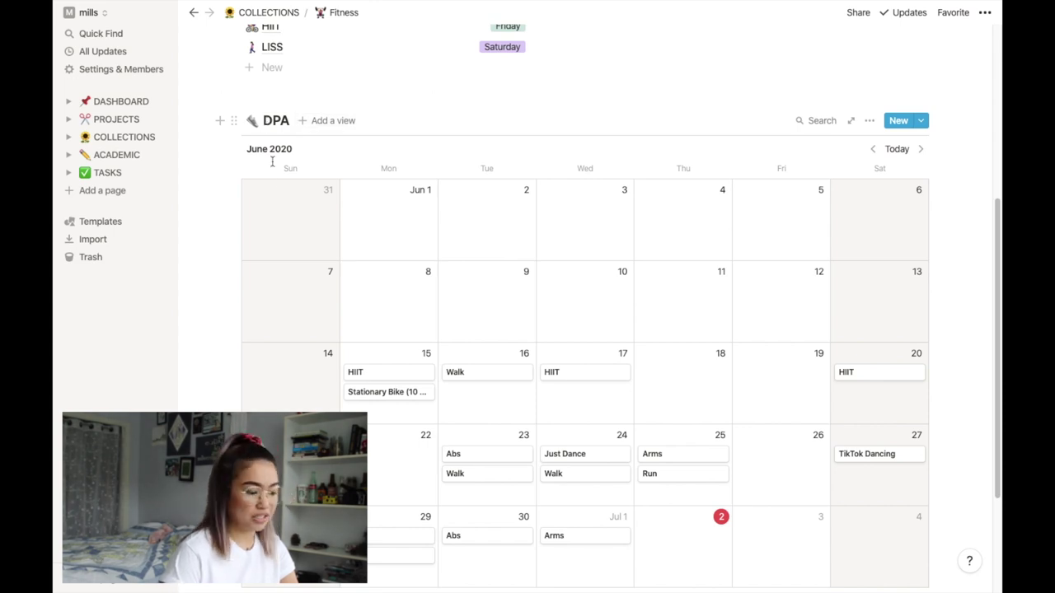
scroll(314, 213, down, 2)
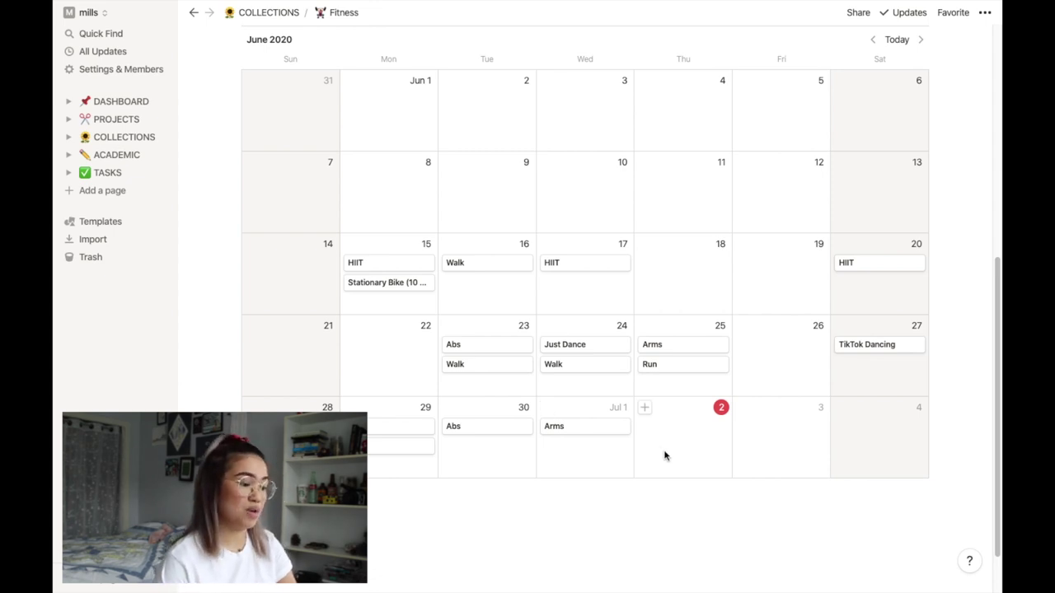
scroll(664, 454, down, 1)
scroll(664, 454, up, 3)
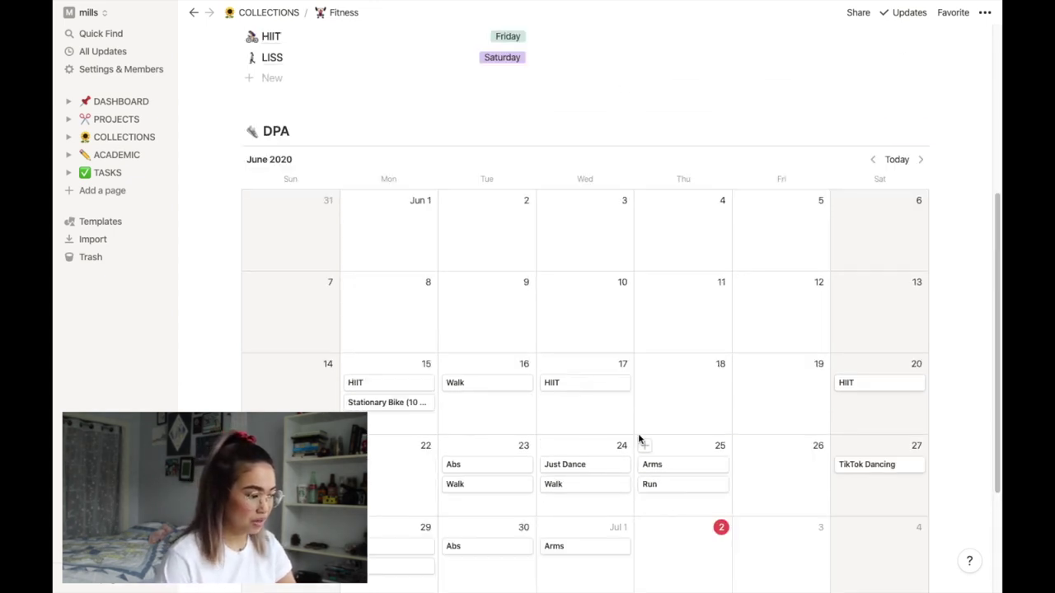
scroll(640, 440, down, 2)
click(567, 445)
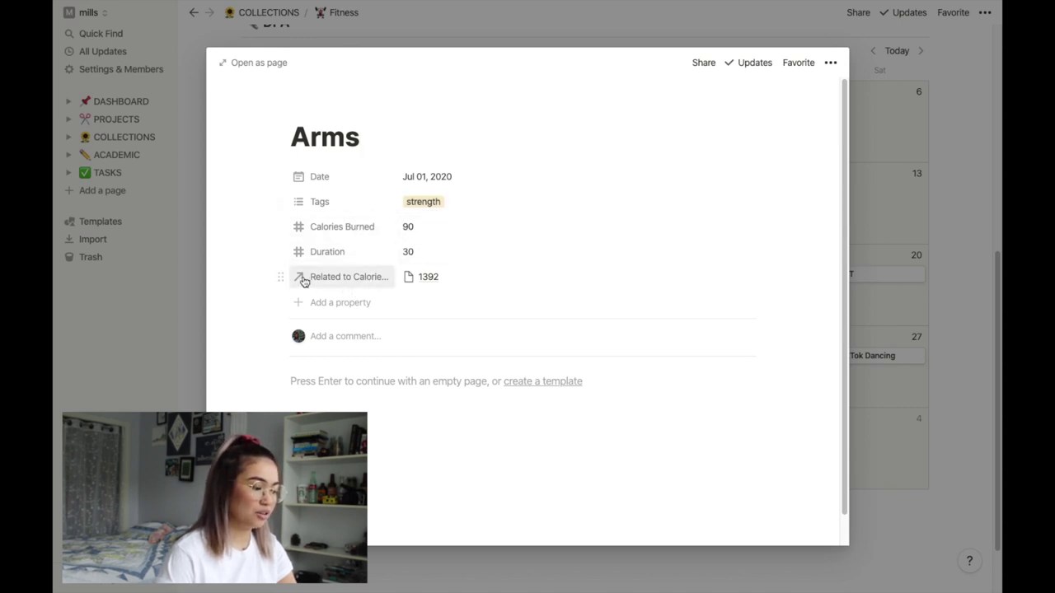
click(187, 299)
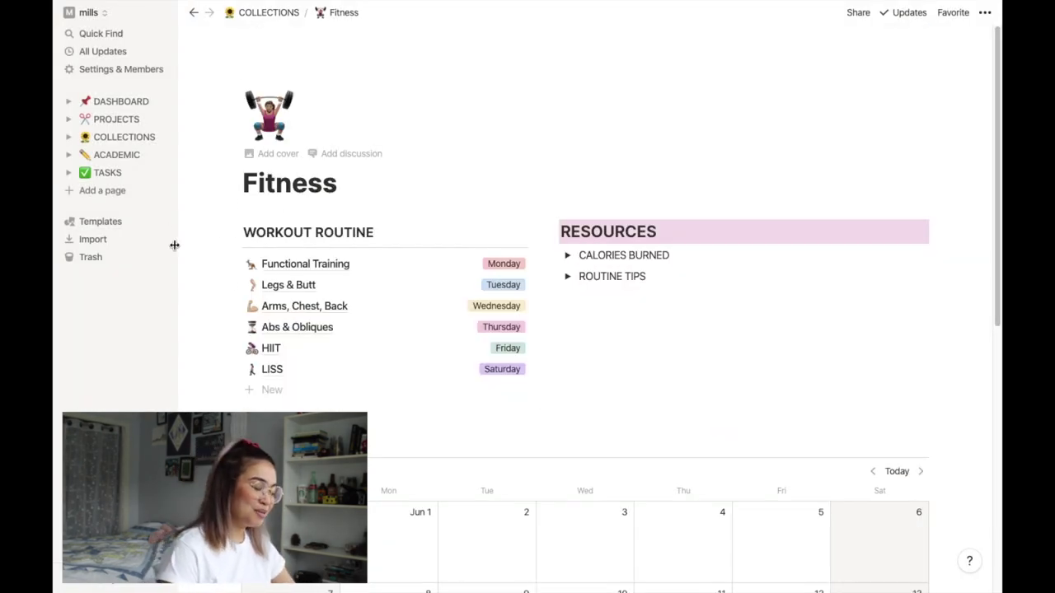
Step: View the Wednesday Arms, Chest, Back routine as a full page with its 11 exercises, then return to Fitness
click(277, 309)
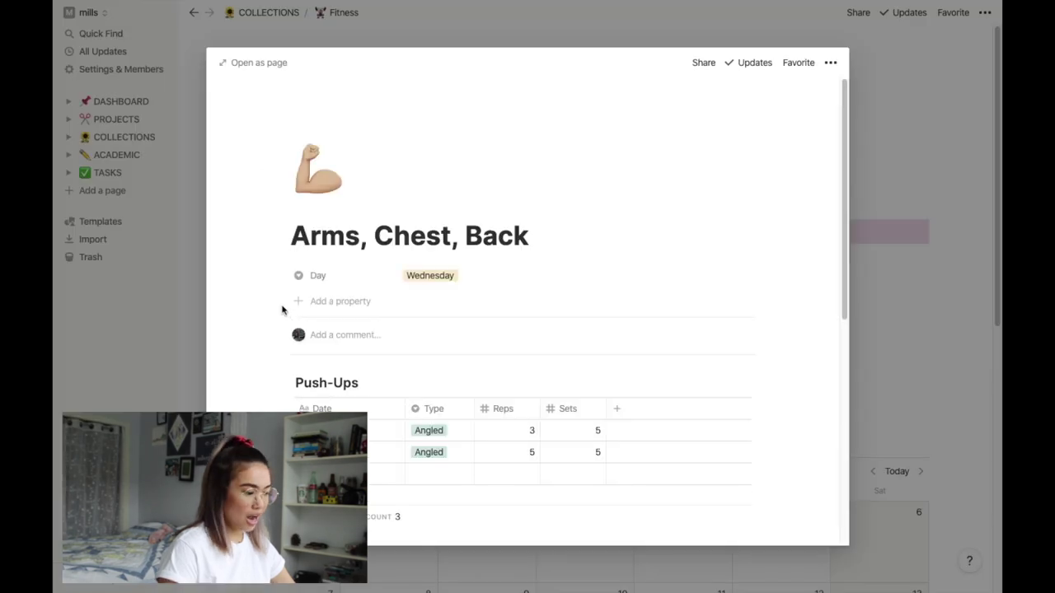
click(253, 62)
scroll(235, 255, down, 5)
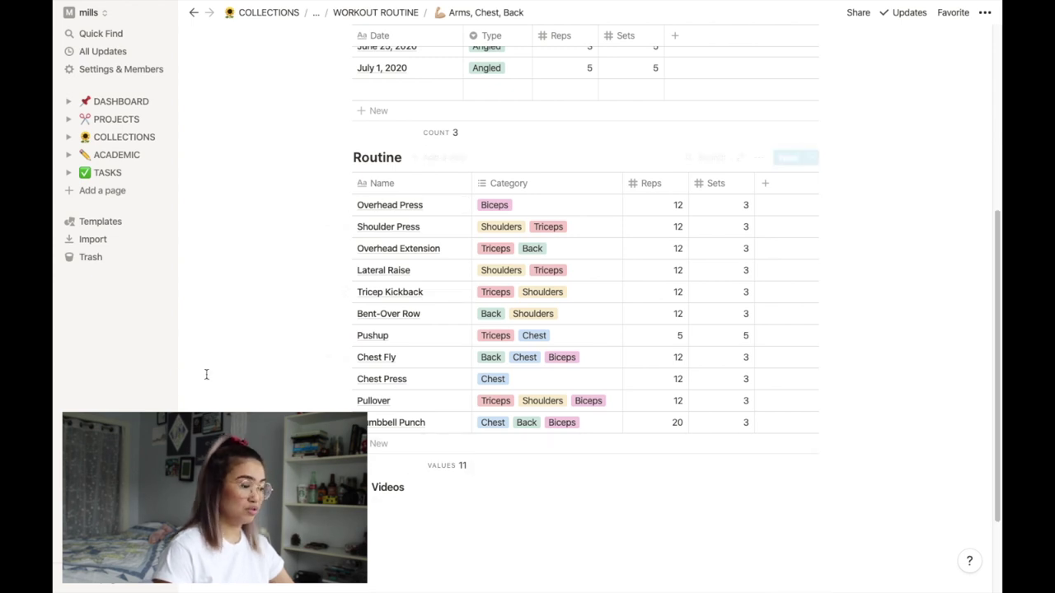
scroll(305, 409, down, 1)
scroll(305, 410, up, 3)
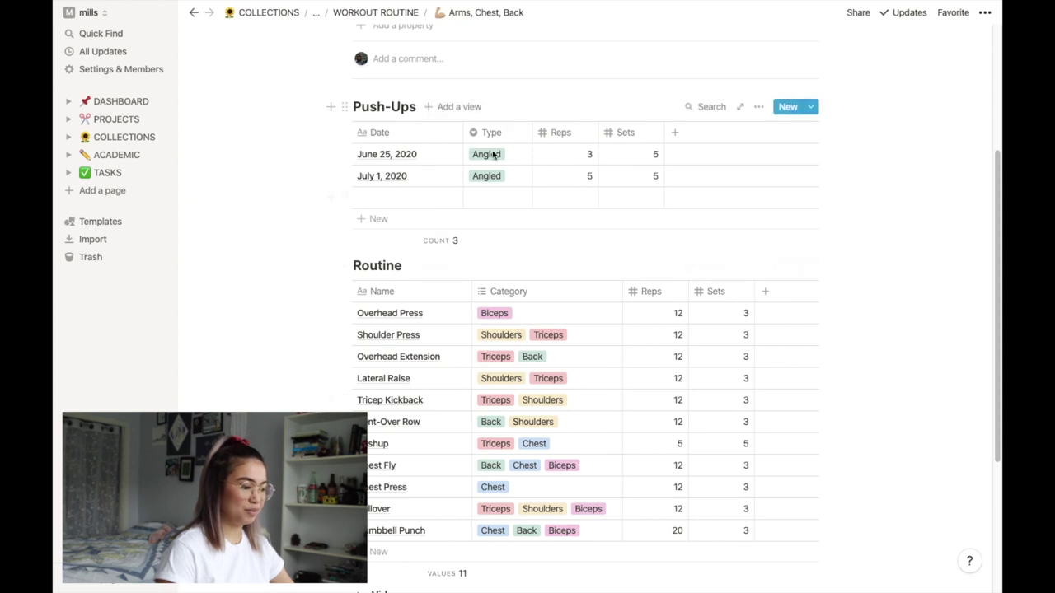
scroll(471, 155, down, 1)
scroll(471, 154, up, 5)
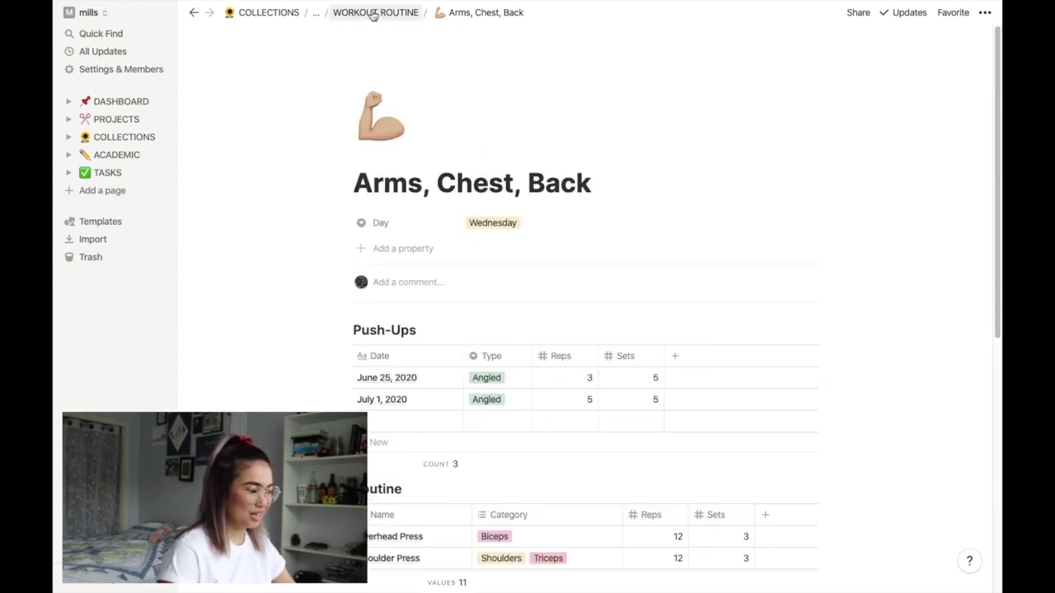
click(411, 14)
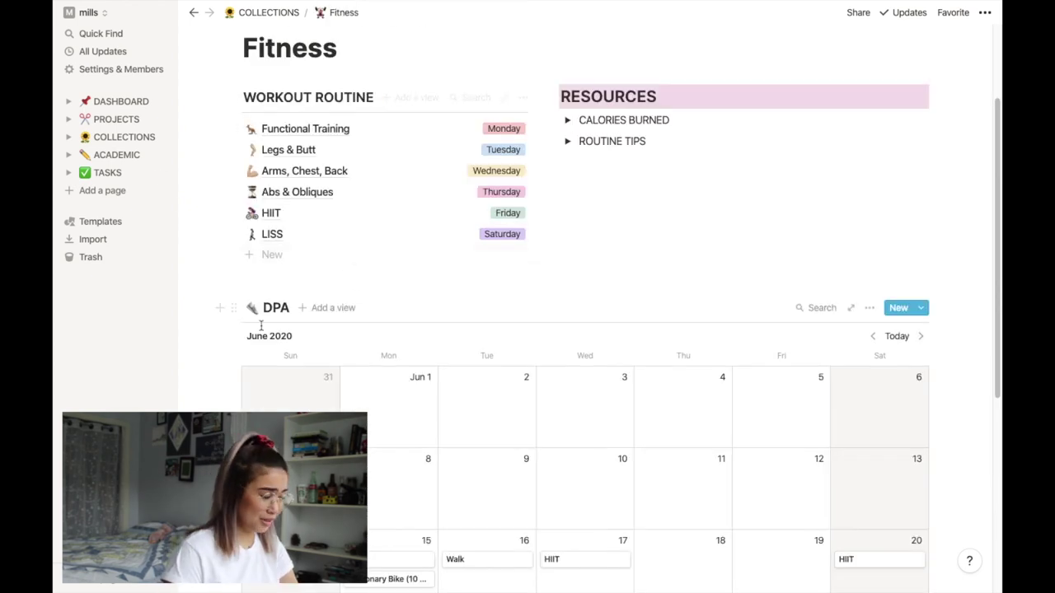
Step: Inspect the Exercise column's property settings in the Calories tracker, then dismiss them
mouse_move(277, 8)
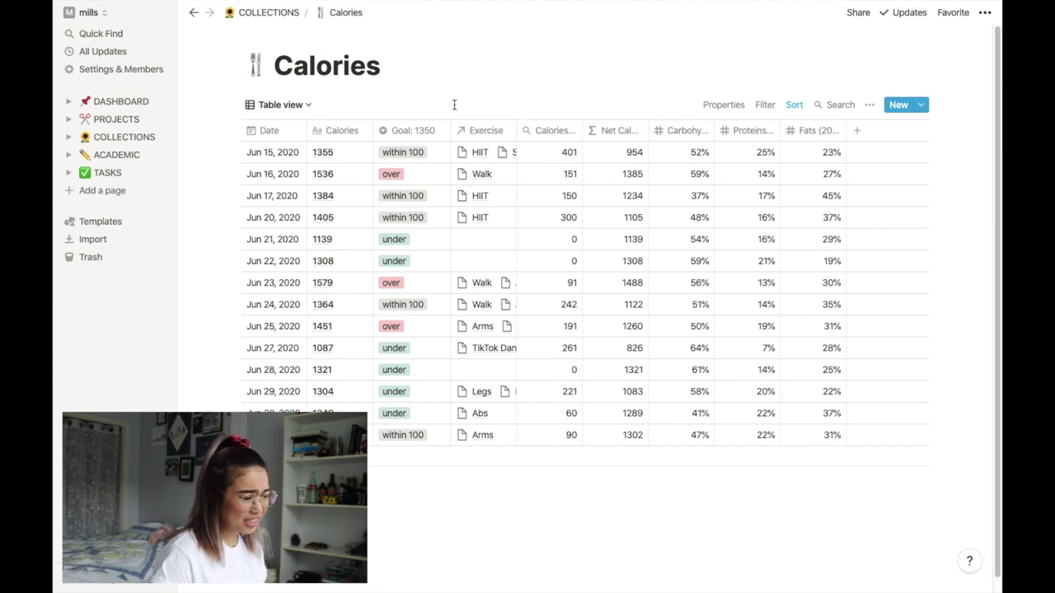
click(483, 132)
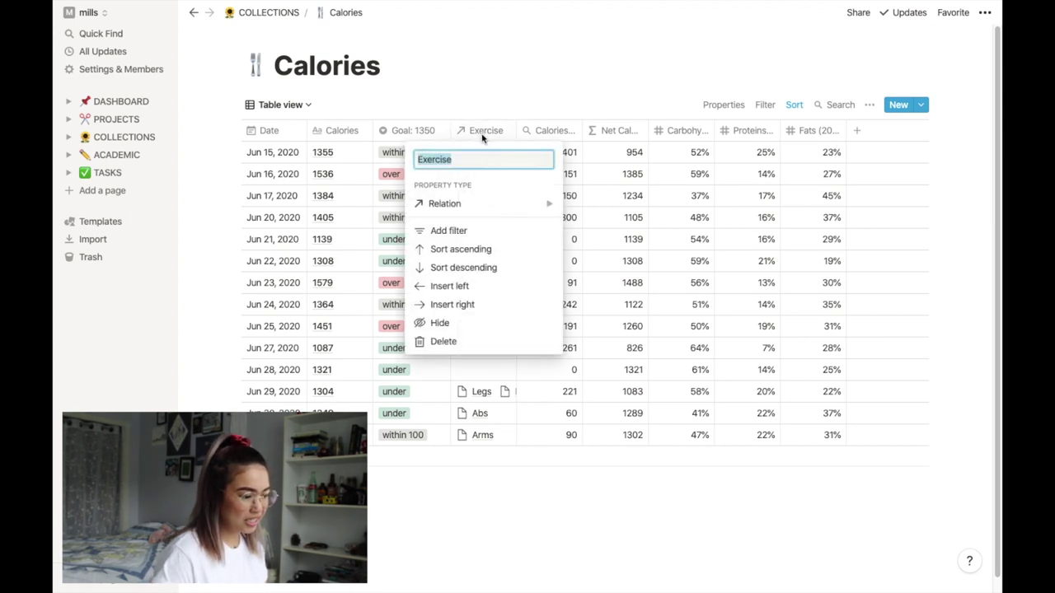
key(Escape)
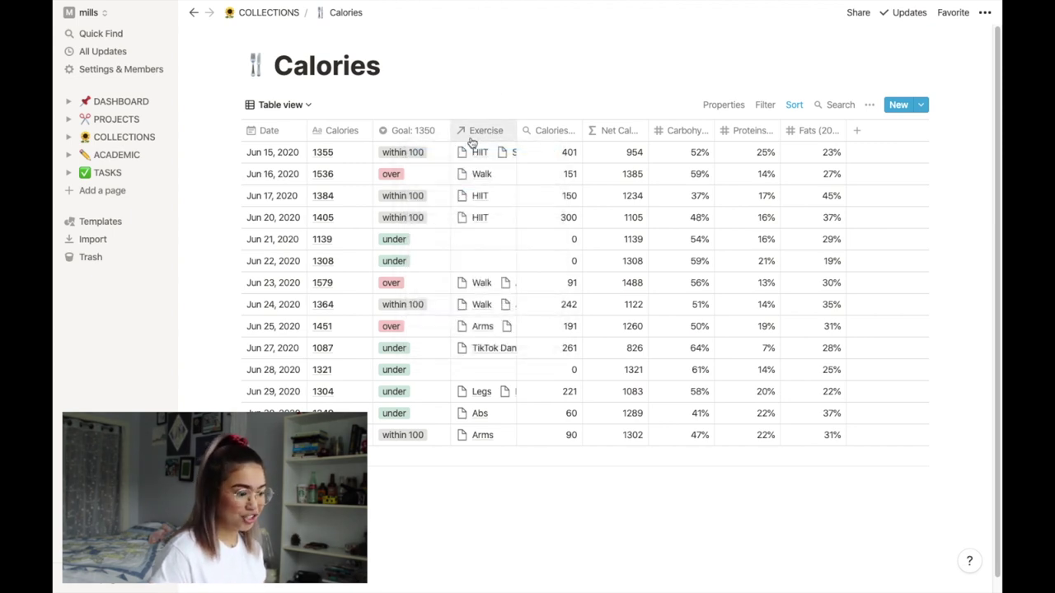
Step: Check that the Jul 1 entry's Exercise relation links to the Arms workout
click(481, 436)
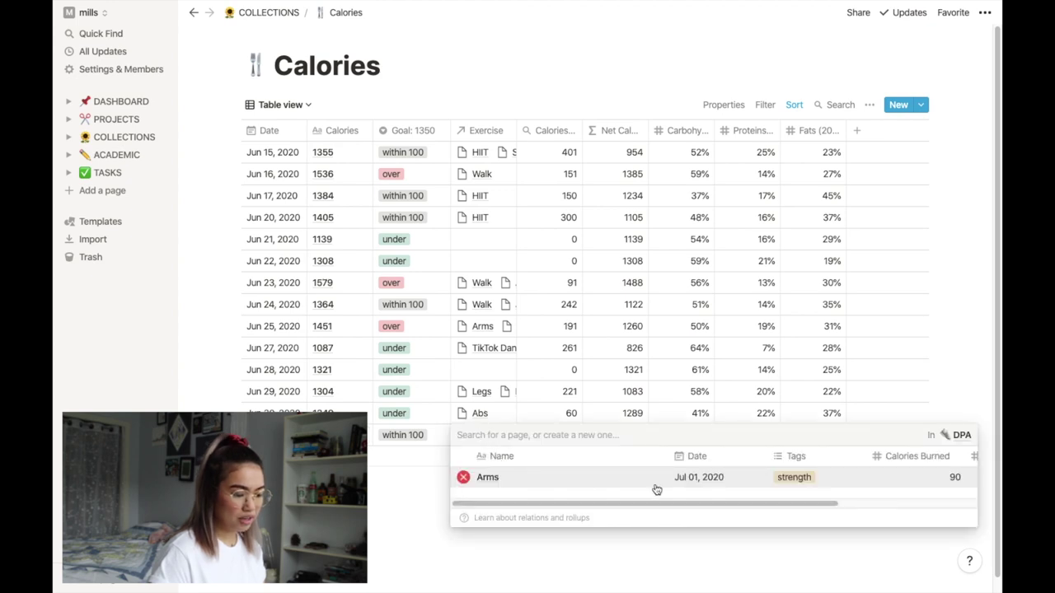
scroll(657, 489, right, 3)
key(Escape)
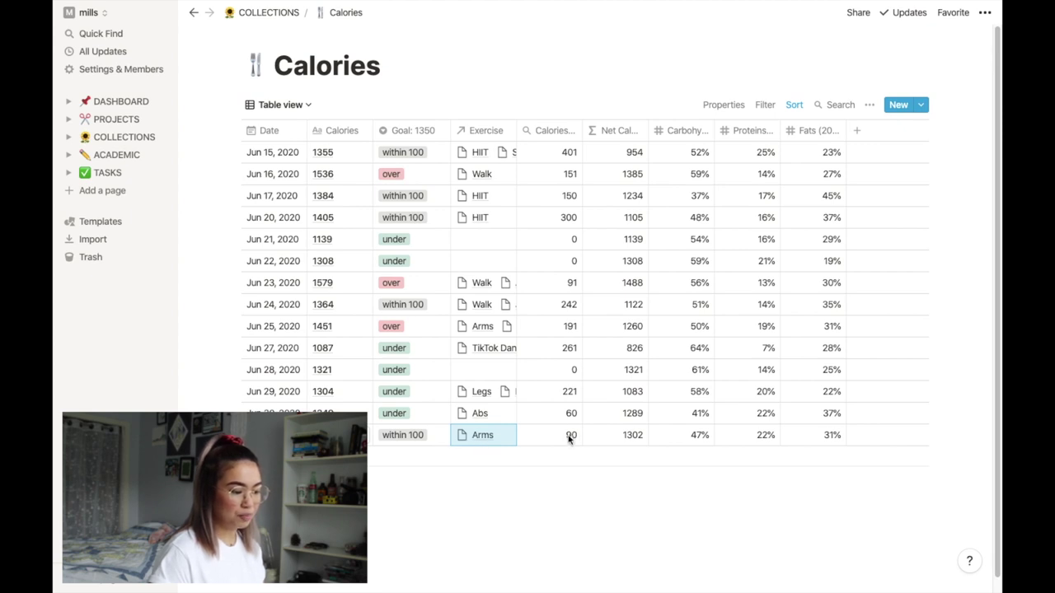
click(507, 437)
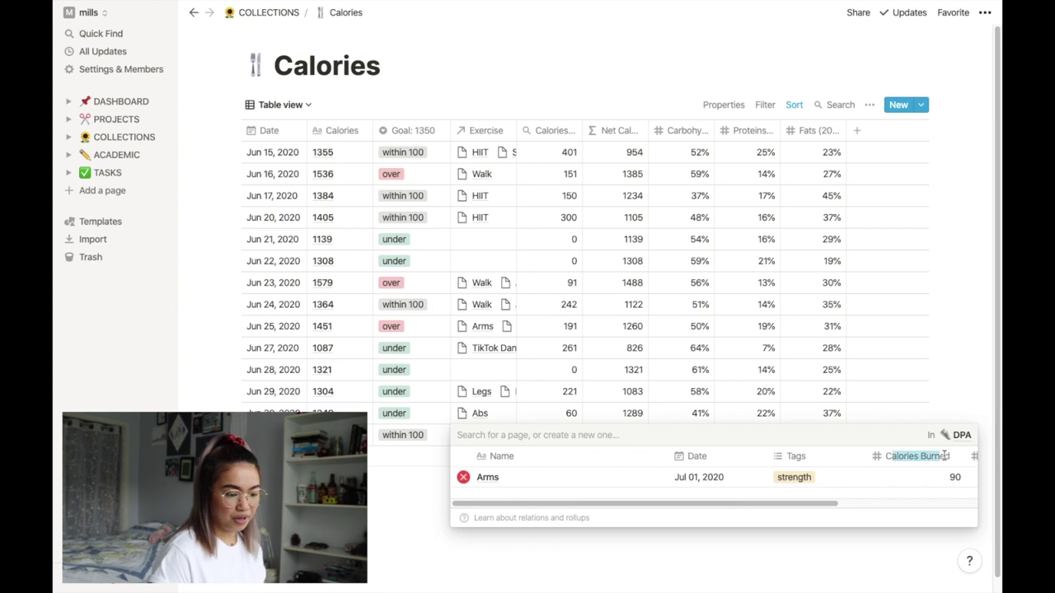
key(Escape)
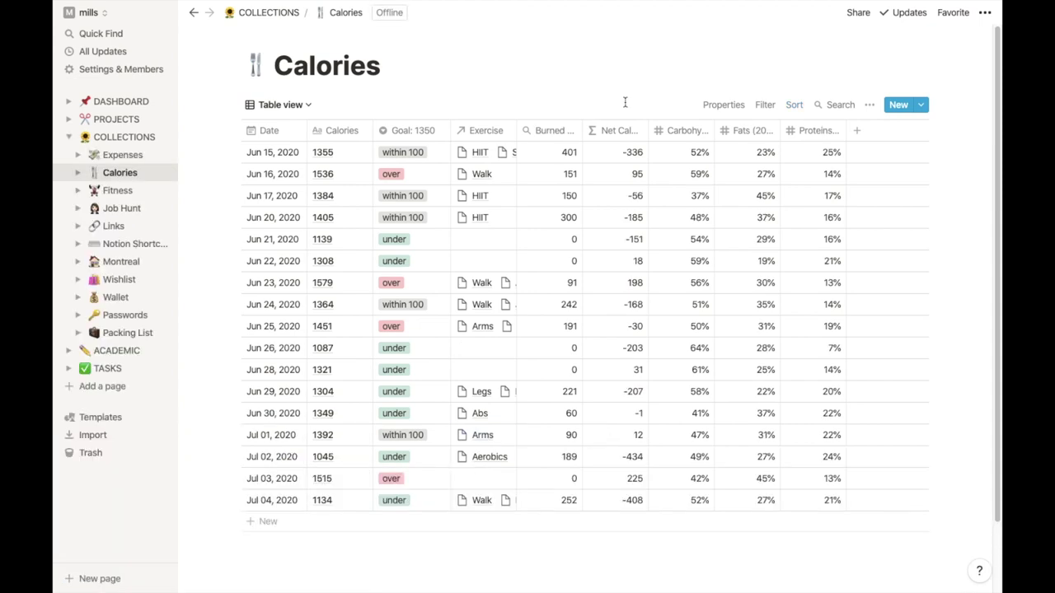
Step: Review the Net Calories formula, close it, and go to the COLLECTIONS page
click(628, 152)
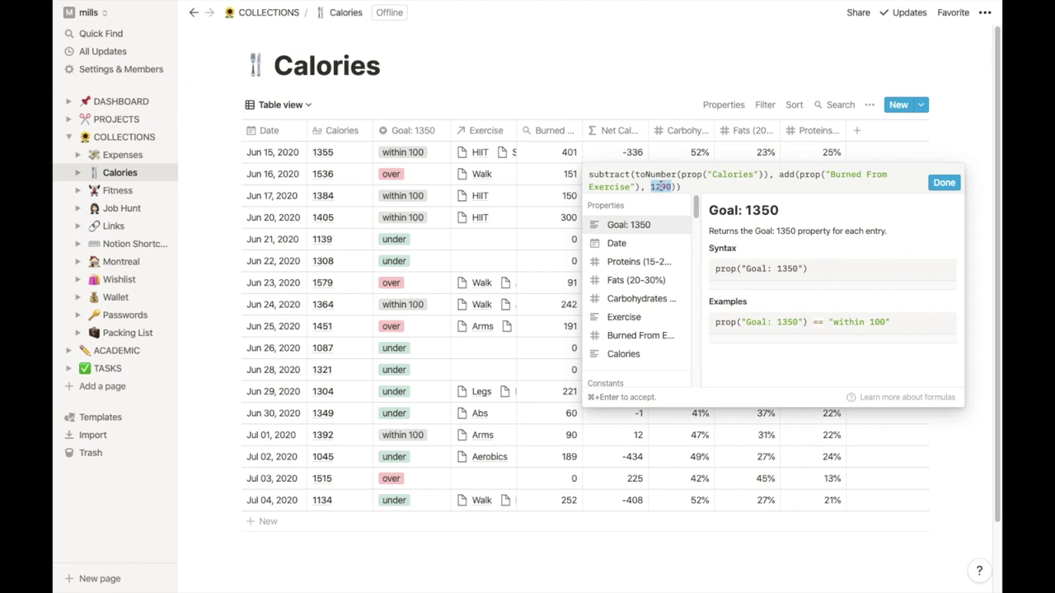
click(637, 142)
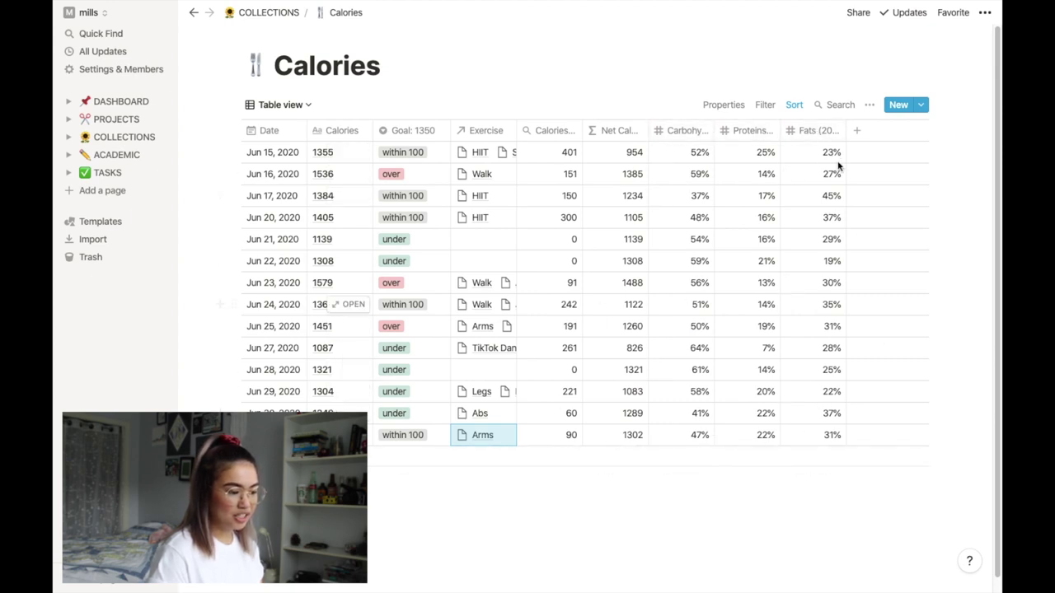
click(124, 137)
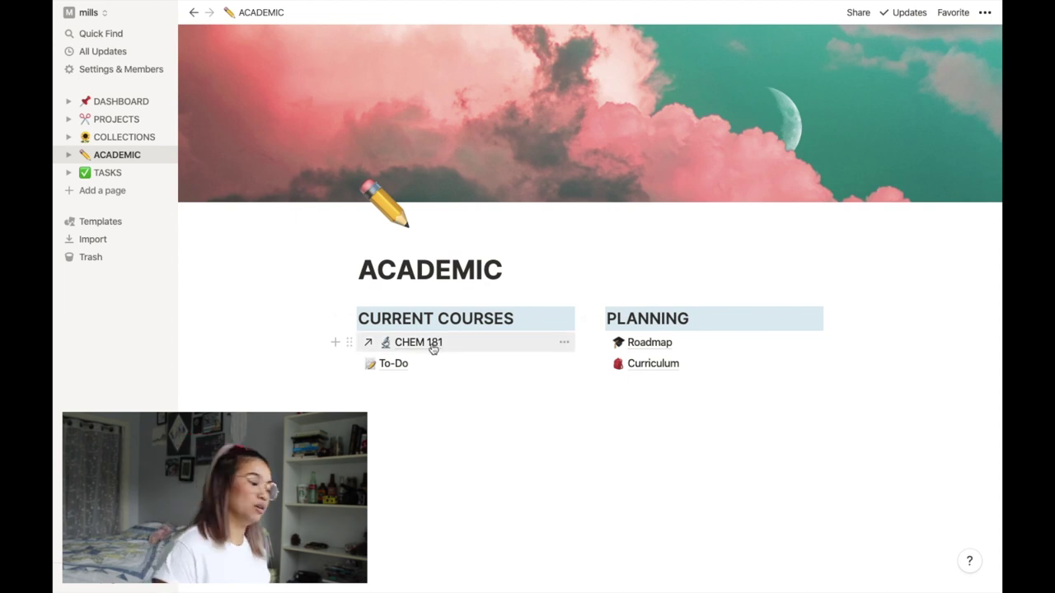
Step: Browse the To-Do page's June 2020 TASKS calendar of quizzes and sections, then return to ACADEMIC
click(383, 364)
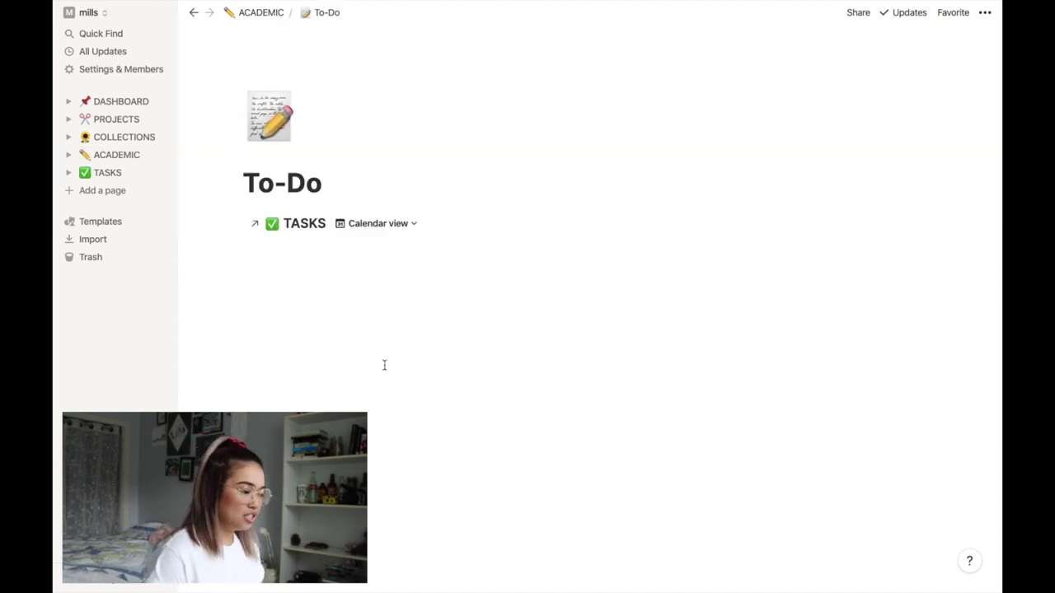
scroll(334, 360, down, 5)
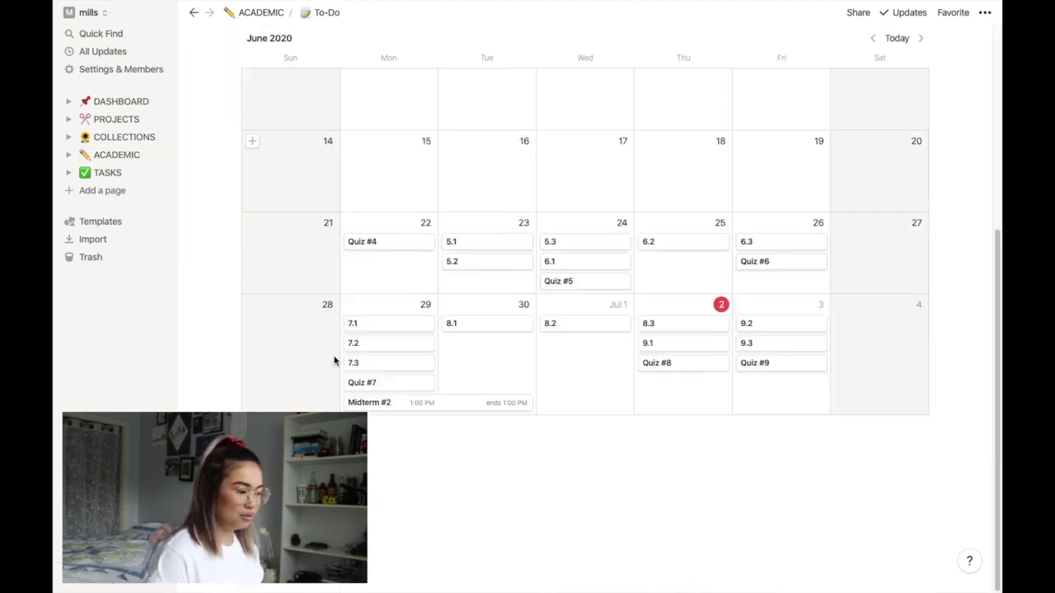
scroll(335, 360, up, 5)
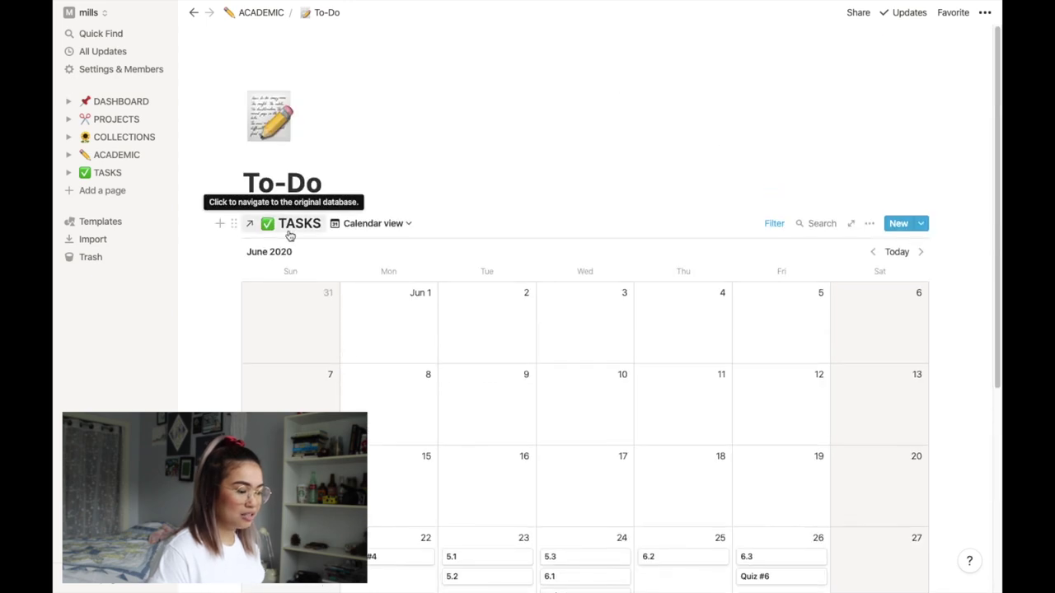
click(262, 13)
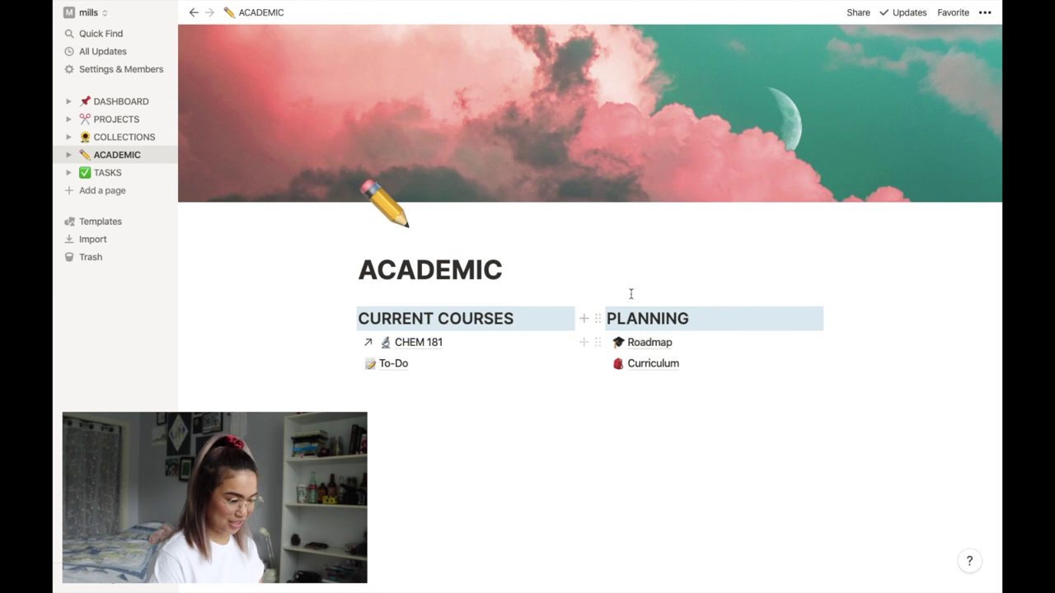
Step: Open World Religions Minor from Curriculum as a full page and view its six-course Course List
click(660, 363)
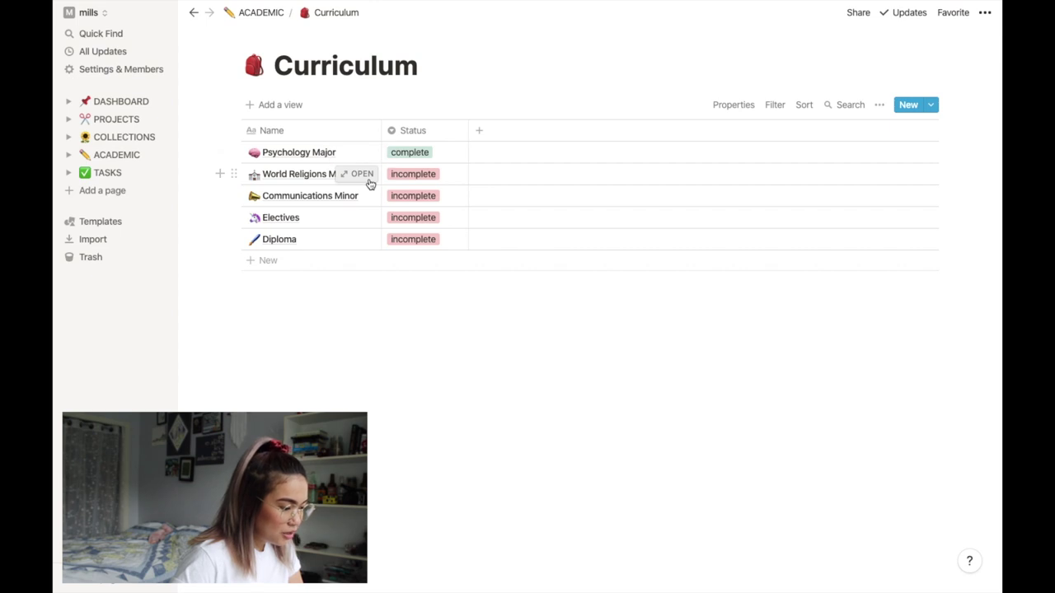
click(363, 174)
click(235, 63)
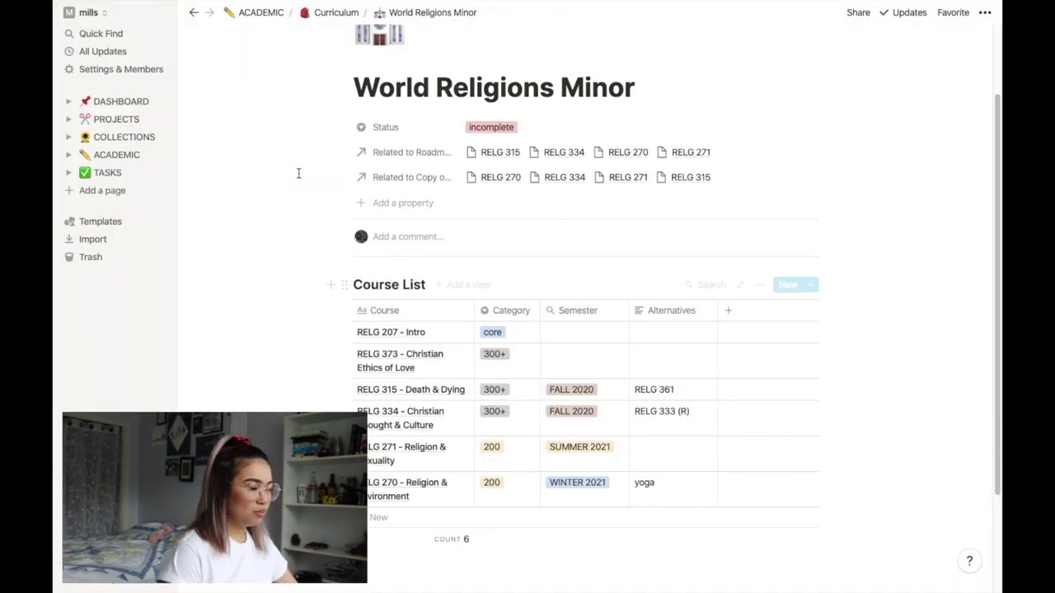
scroll(313, 165, up, 3)
scroll(355, 303, down, 3)
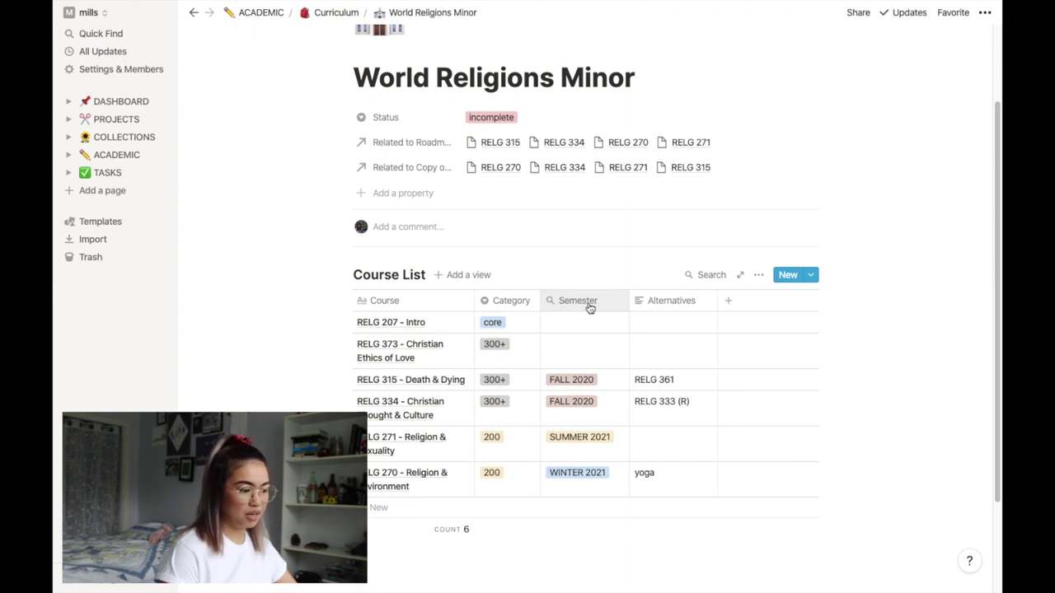
key(ctrl+[)
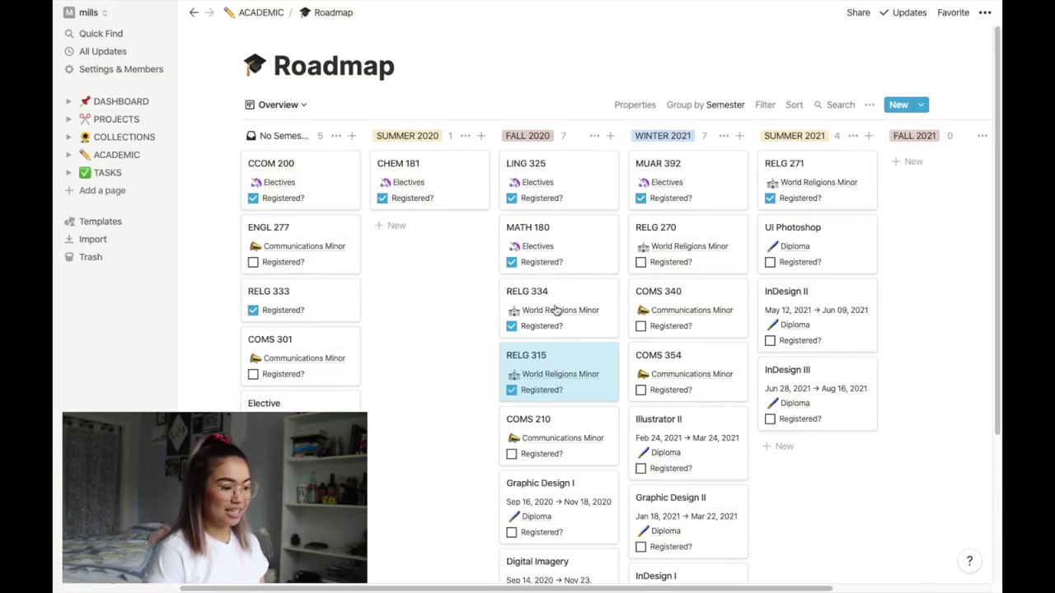
scroll(398, 395, down, 1)
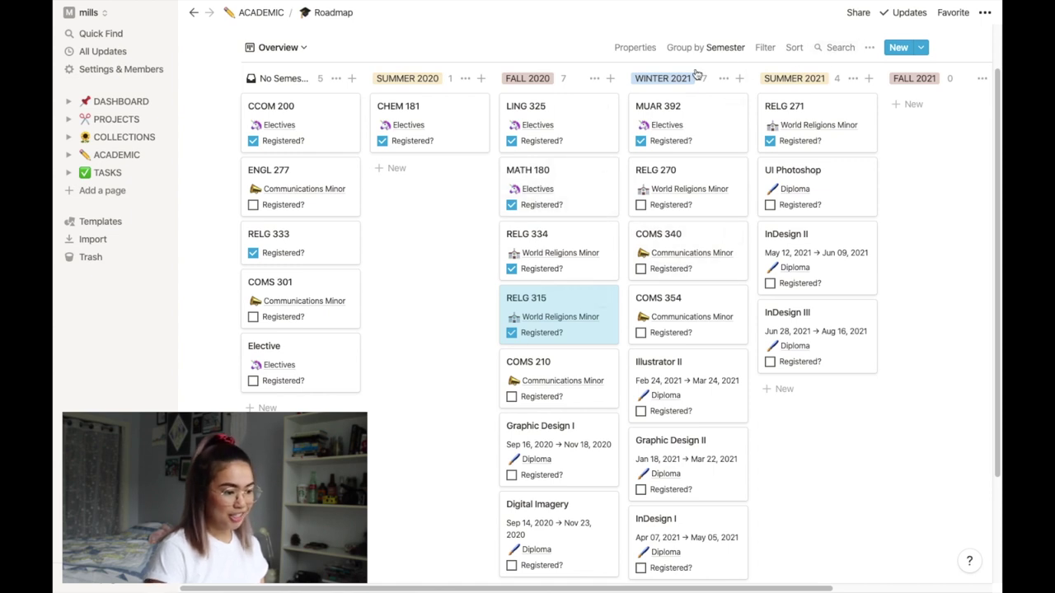
click(700, 189)
scroll(534, 328, down, 2)
scroll(535, 328, down, 1)
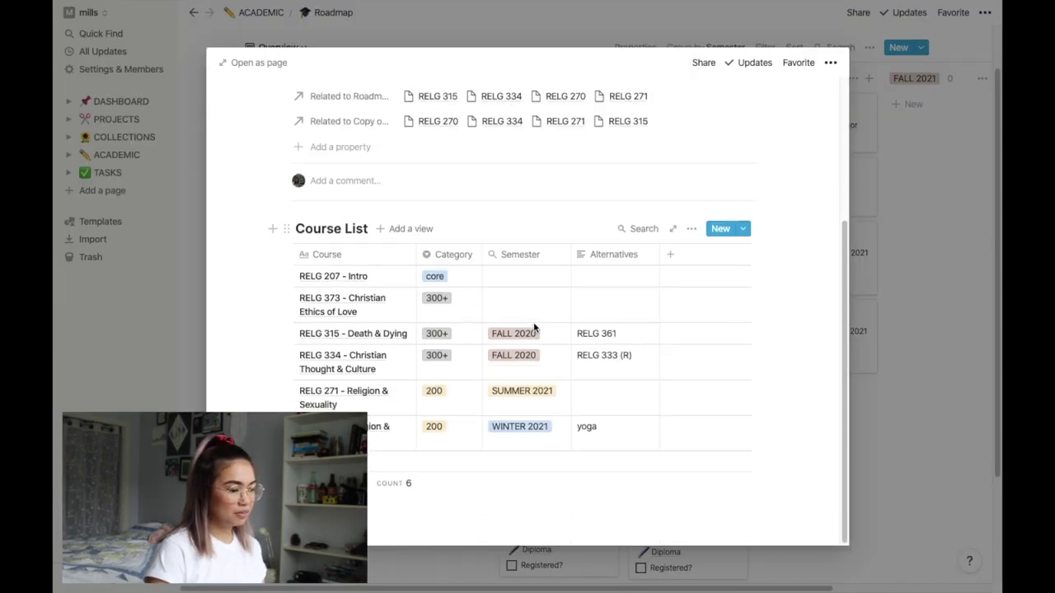
click(520, 254)
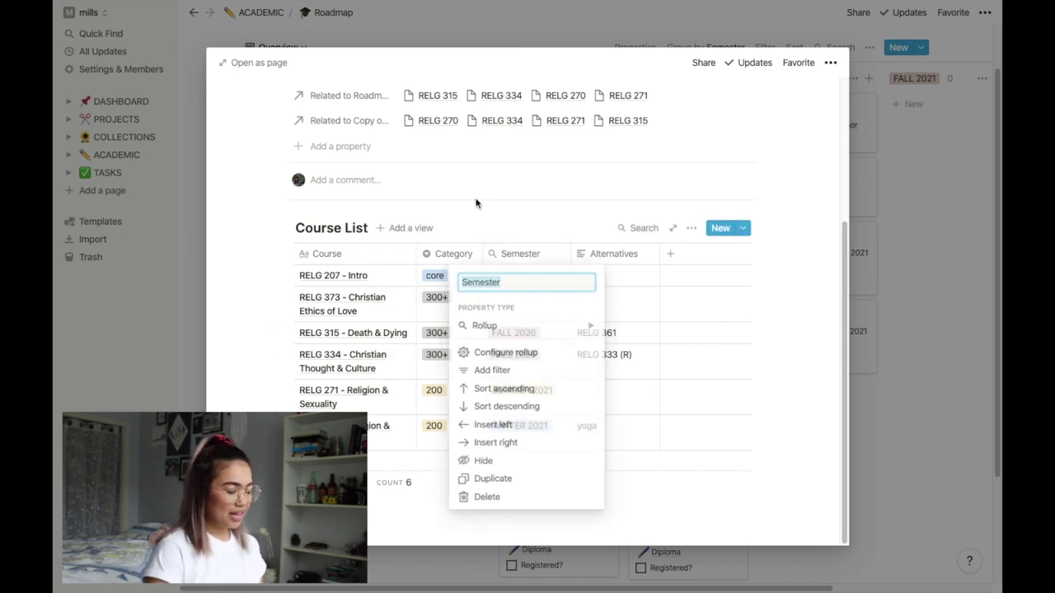
click(517, 336)
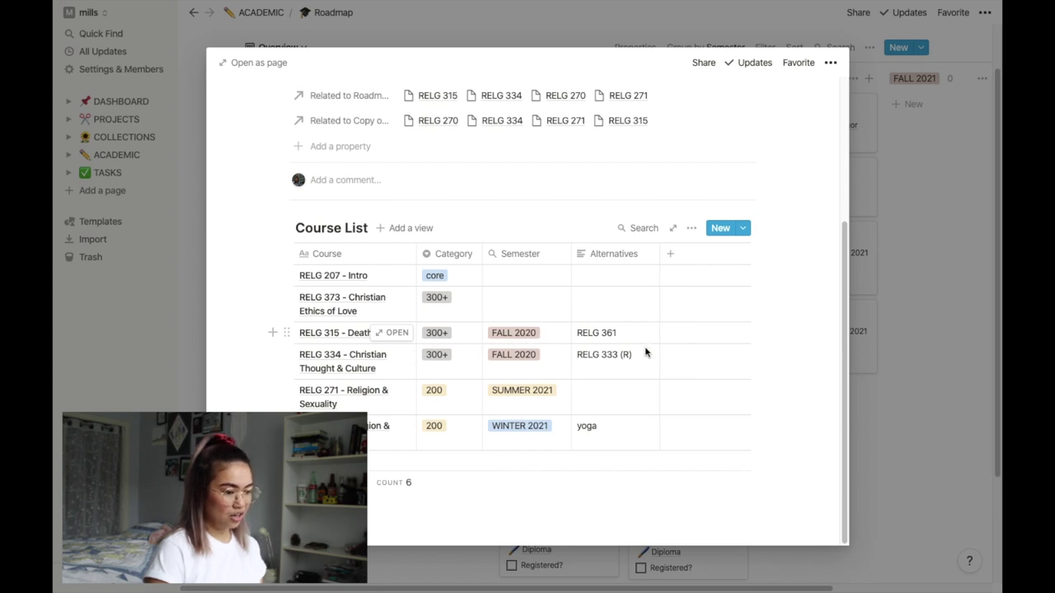
click(925, 249)
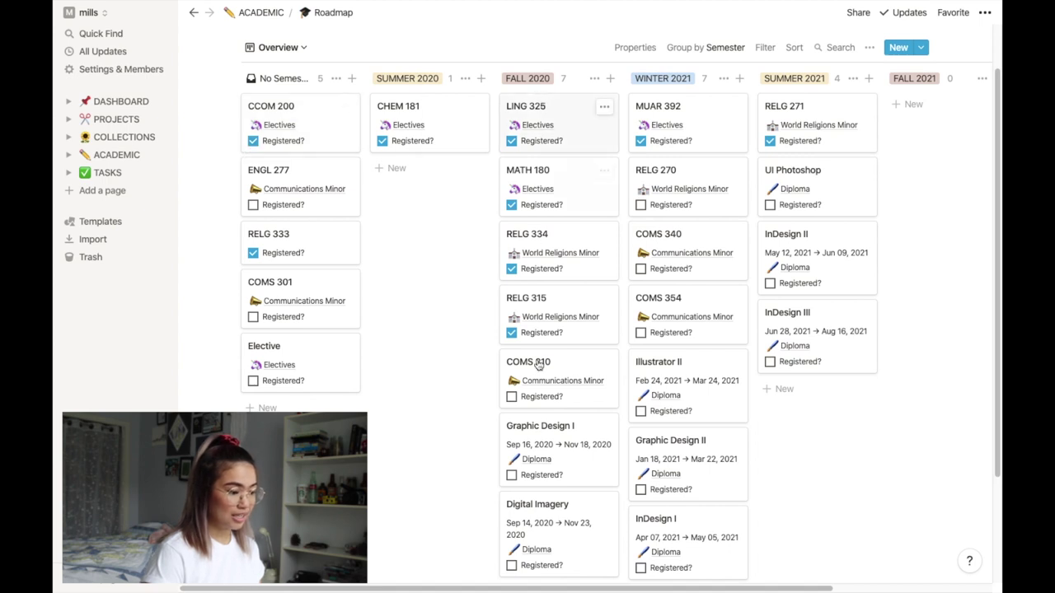
click(288, 49)
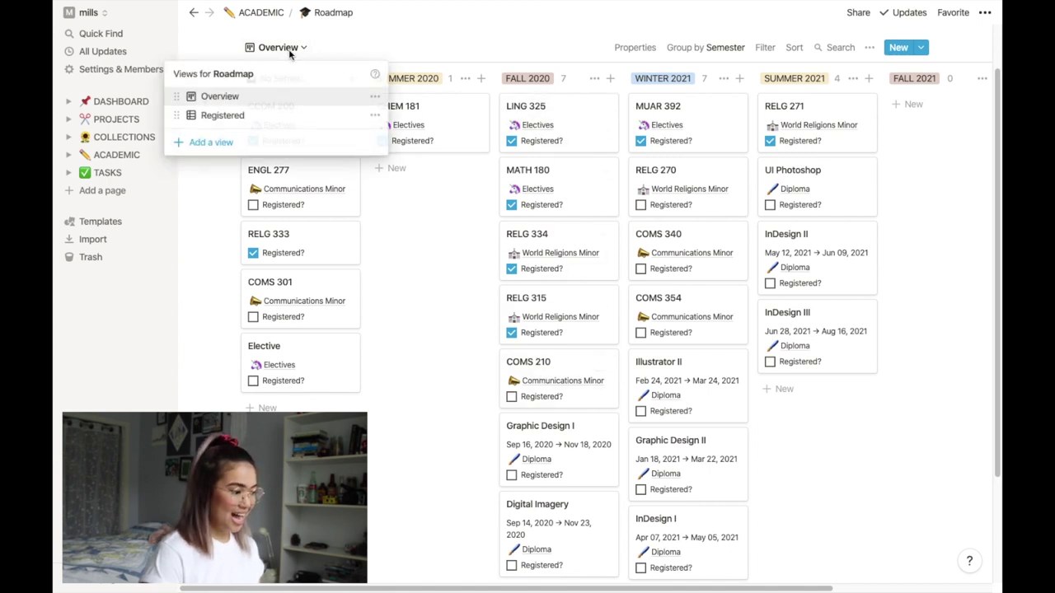
Step: Switch the Roadmap to the Registered view, browse the board, then go back to ACADEMIC
click(281, 116)
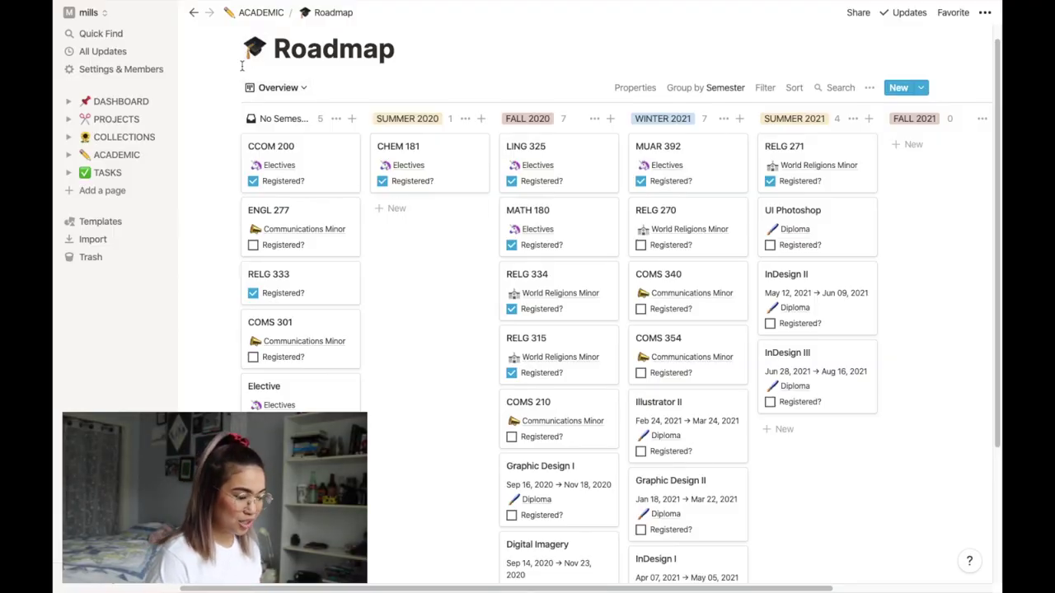
scroll(660, 395, down, 1)
scroll(814, 528, up, 1)
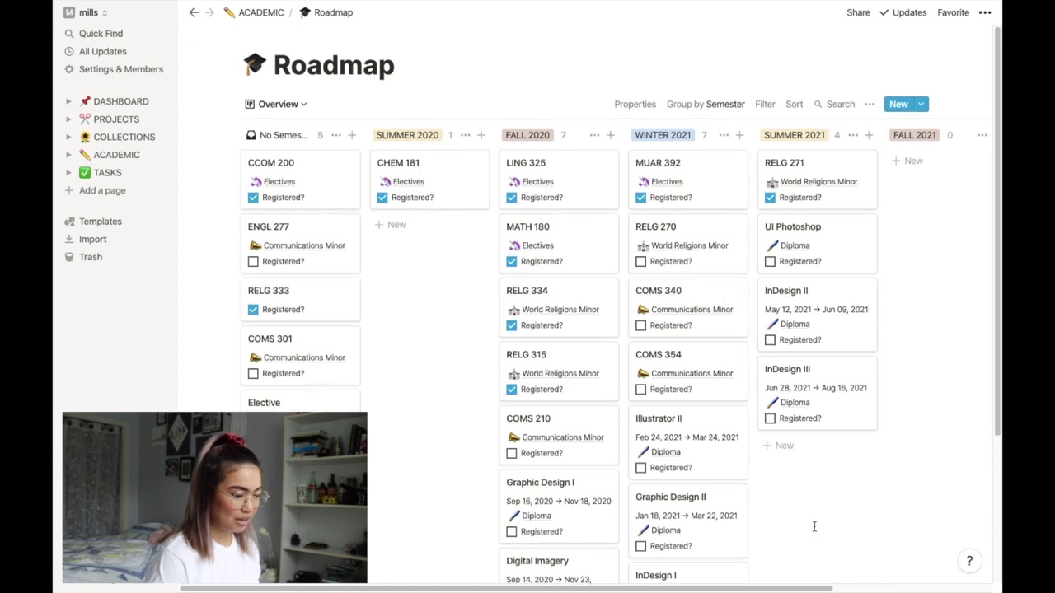
scroll(815, 526, down, 3)
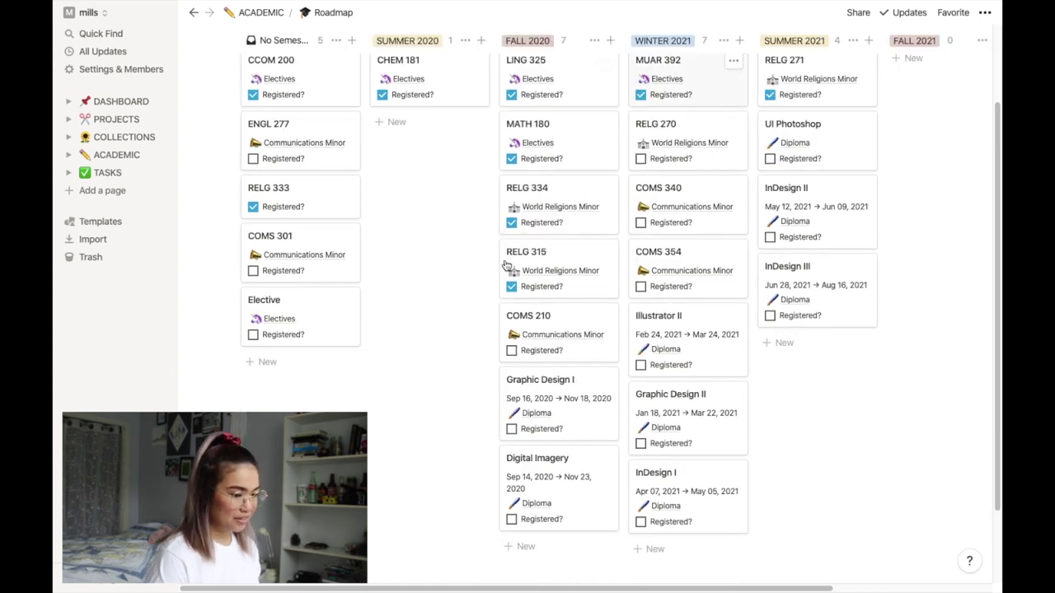
scroll(507, 265, down, 1)
scroll(507, 272, up, 3)
scroll(508, 293, down, 1)
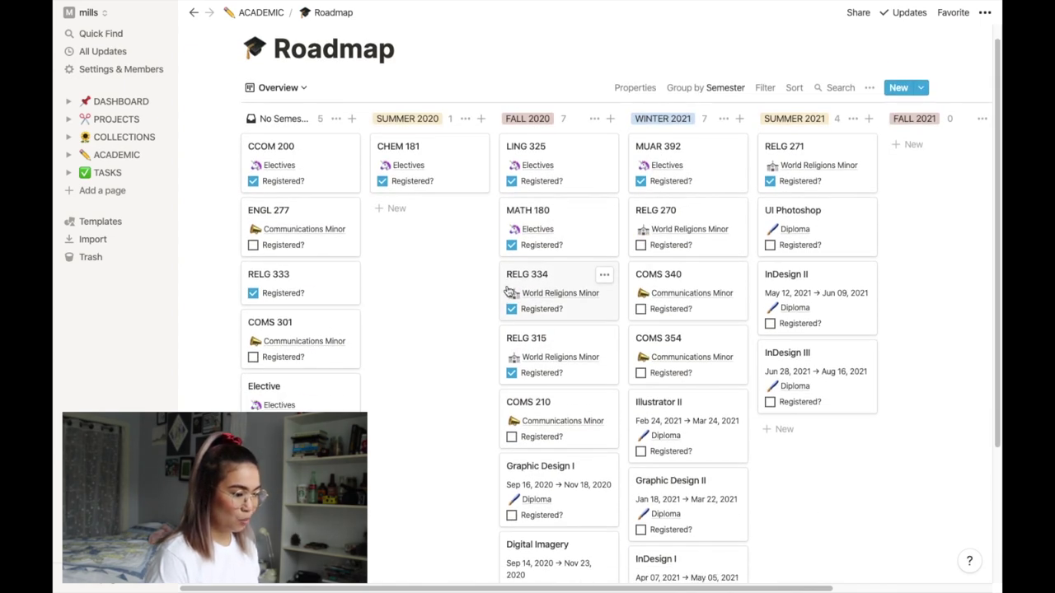
scroll(508, 289, down, 3)
scroll(513, 286, up, 3)
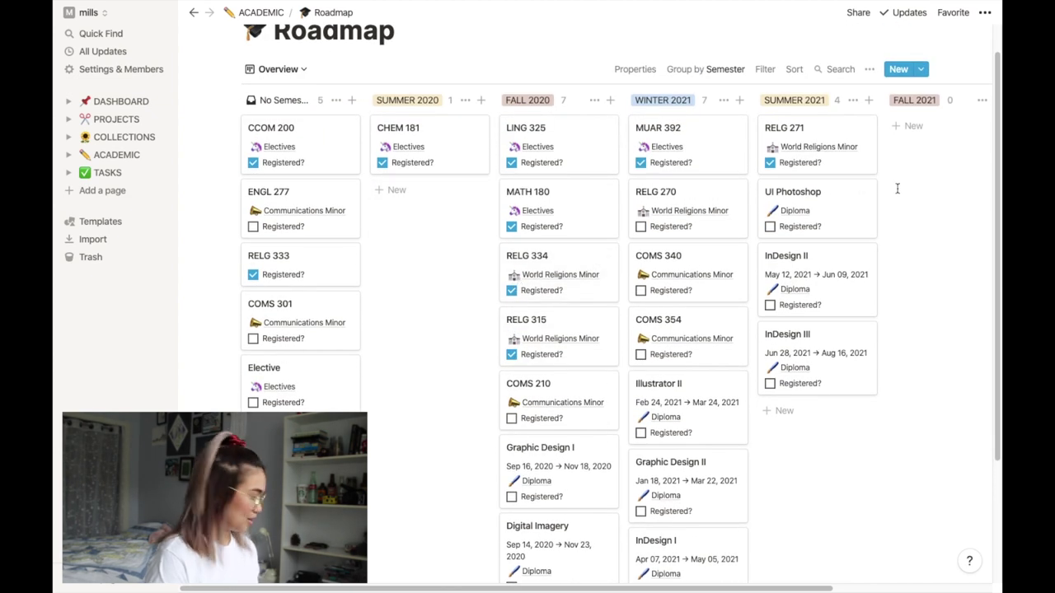
key(super+bracketleft)
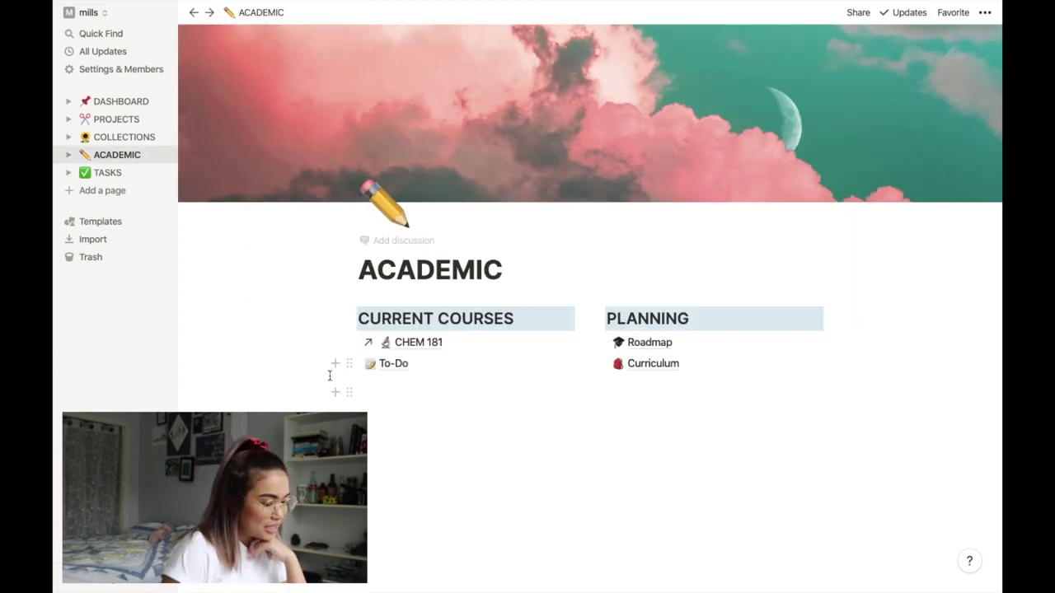
Step: Open CHEM 181 and expand its Grade Calculator showing 53.724% weight achieved
click(419, 343)
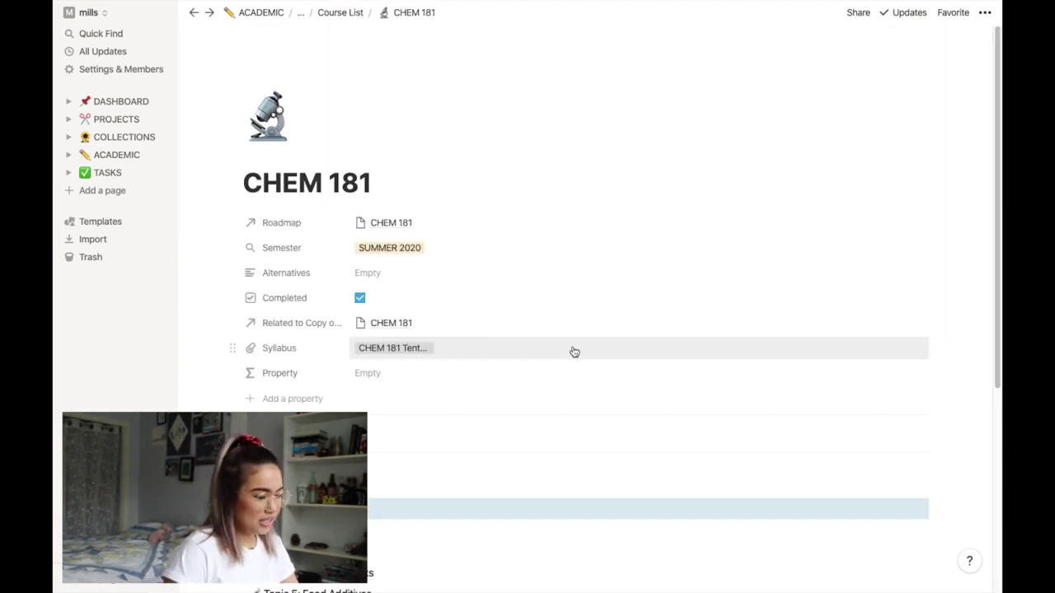
scroll(683, 433, down, 5)
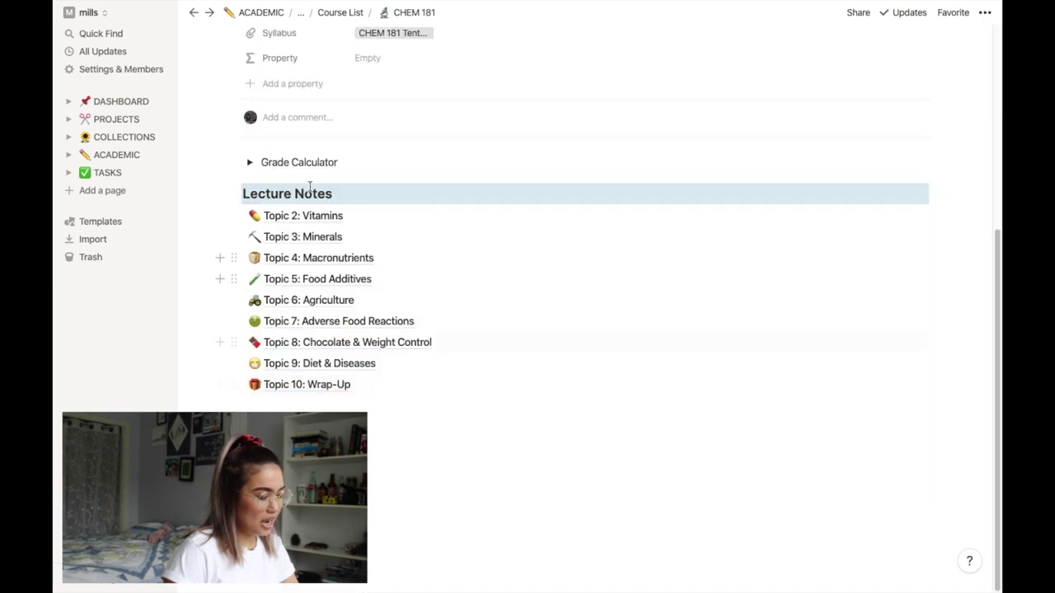
click(249, 164)
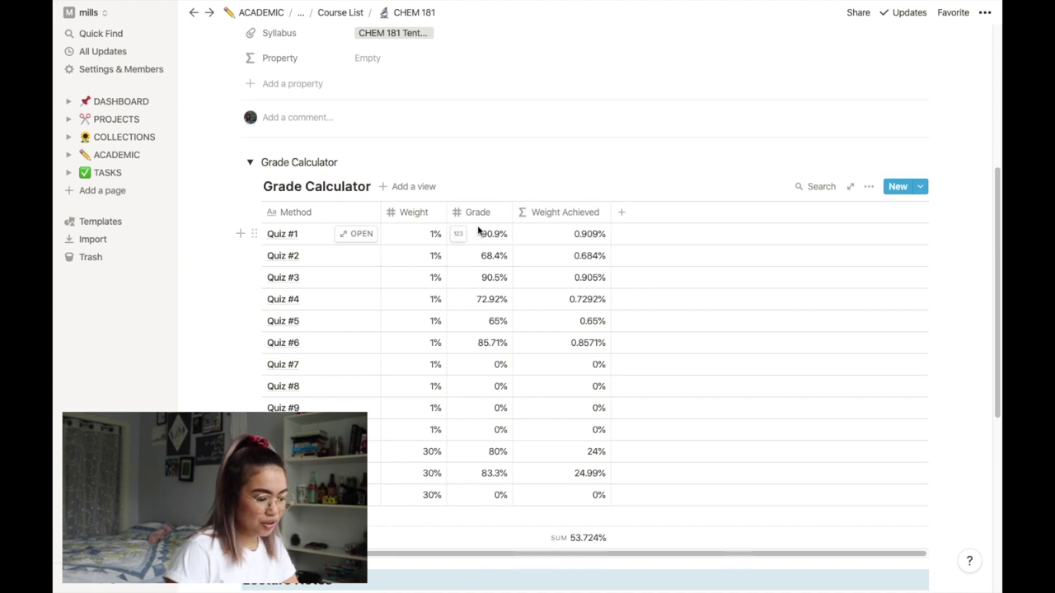
scroll(601, 540, down, 3)
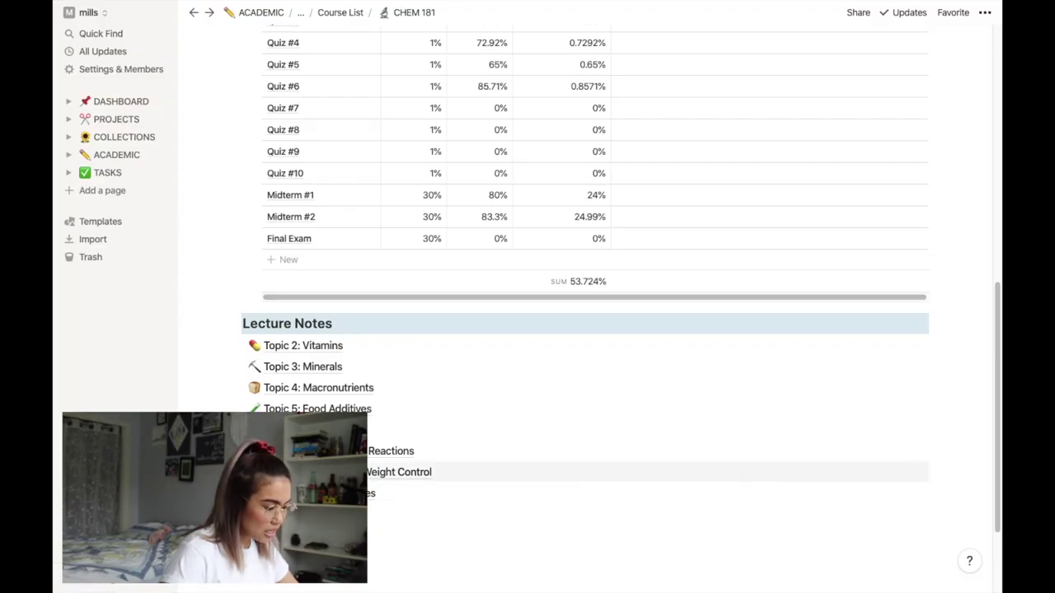
Step: Open Topic 5: Food Additives and fold the osmosis and salt preservative notes, expanding early practices
click(330, 409)
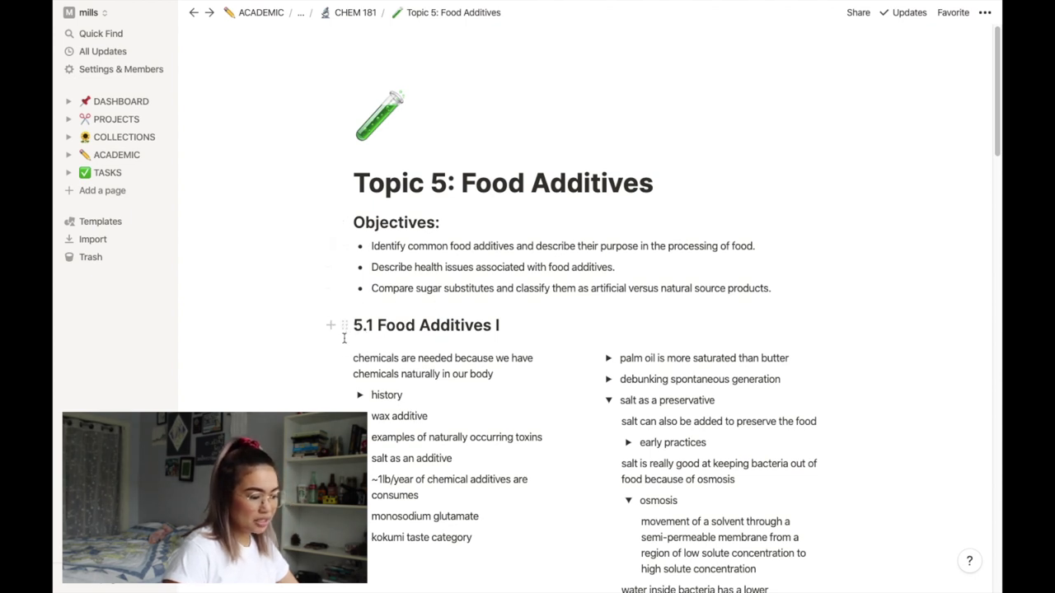
scroll(345, 338, down, 3)
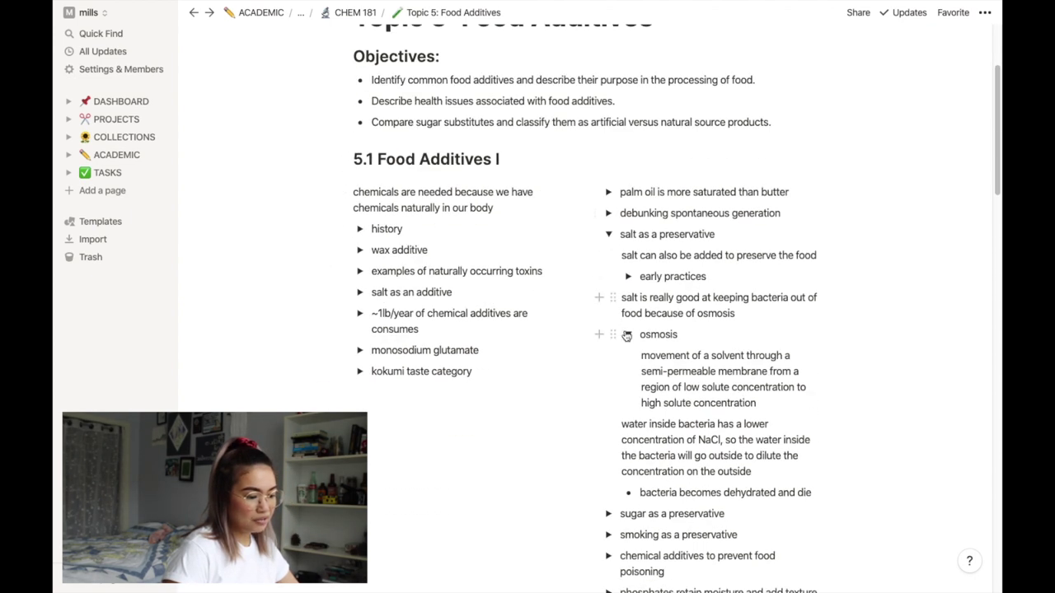
click(626, 335)
click(628, 276)
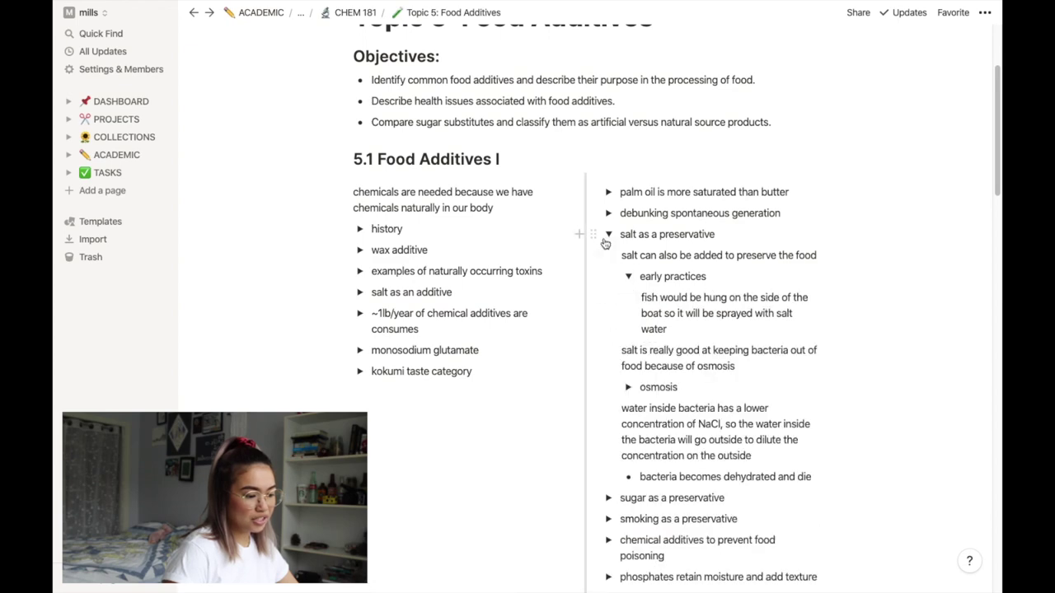
click(607, 235)
scroll(560, 248, down, 5)
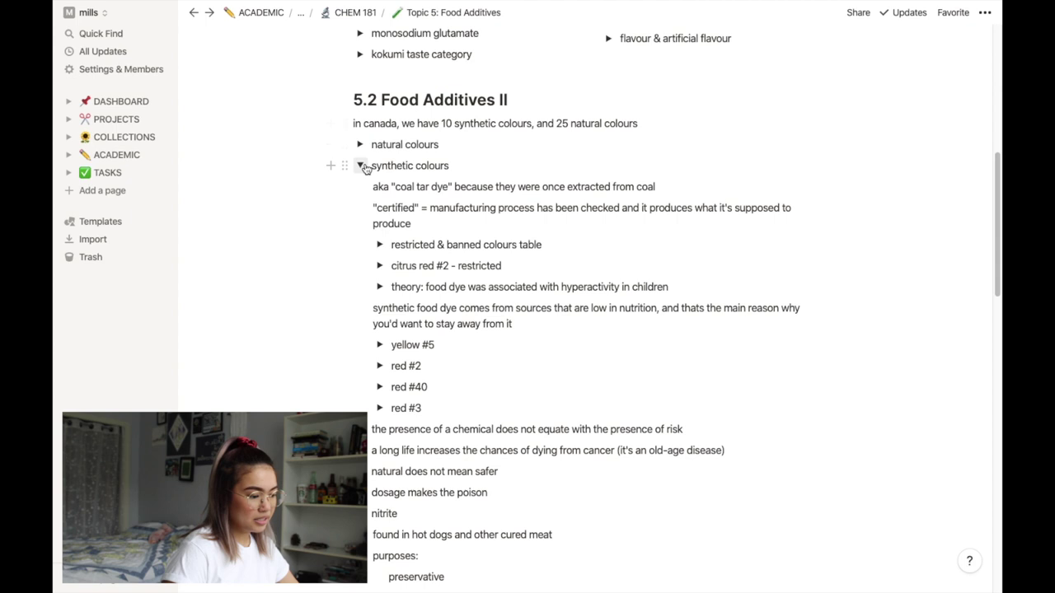
Step: Collapse the synthetic colours notes and briefly expand then collapse the wax additive and morpholine details
click(359, 165)
scroll(547, 296, up, 5)
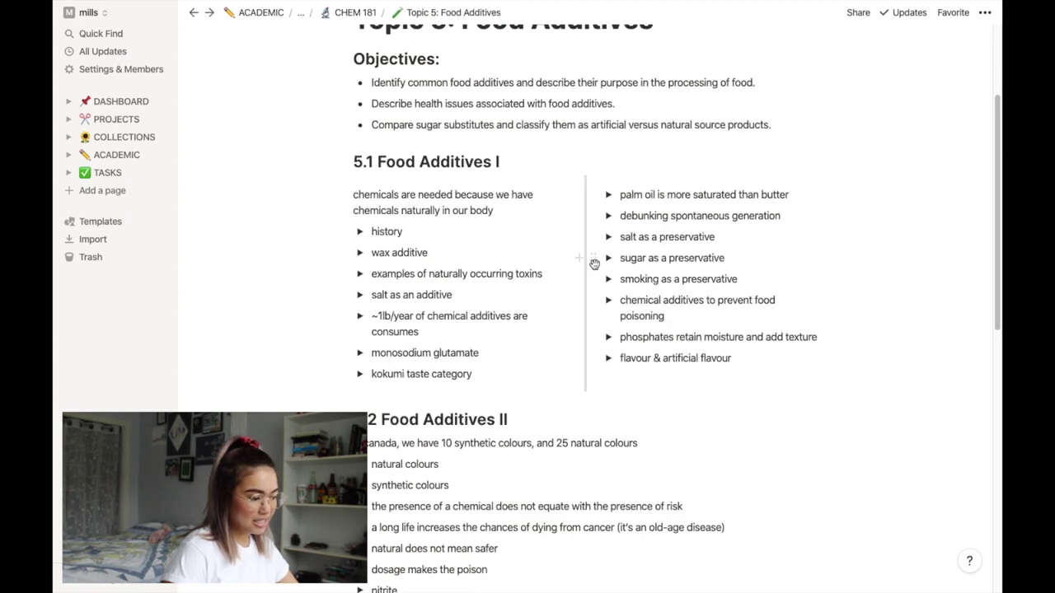
click(359, 253)
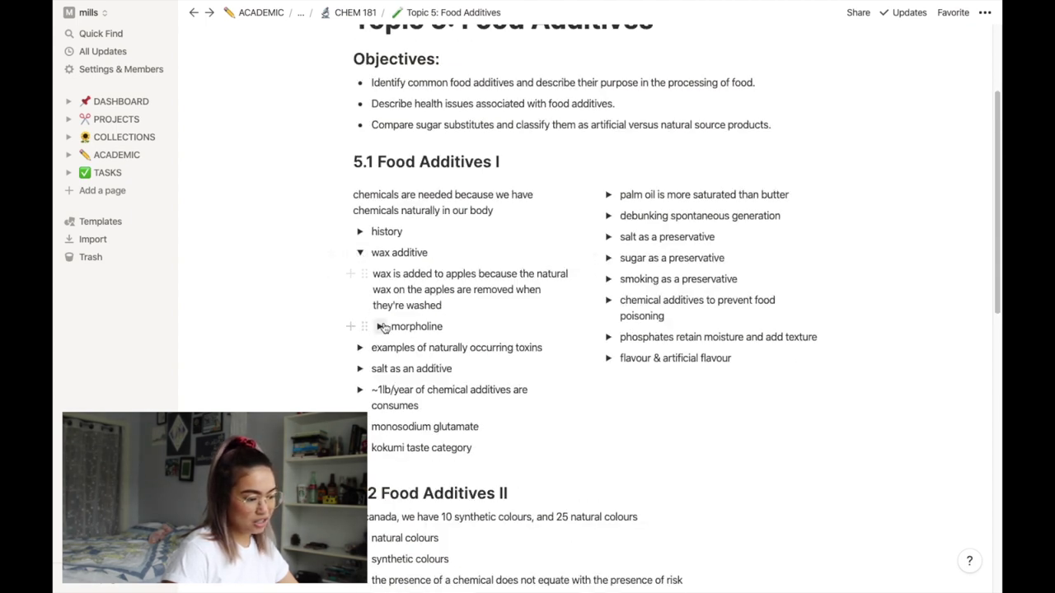
click(381, 327)
click(378, 327)
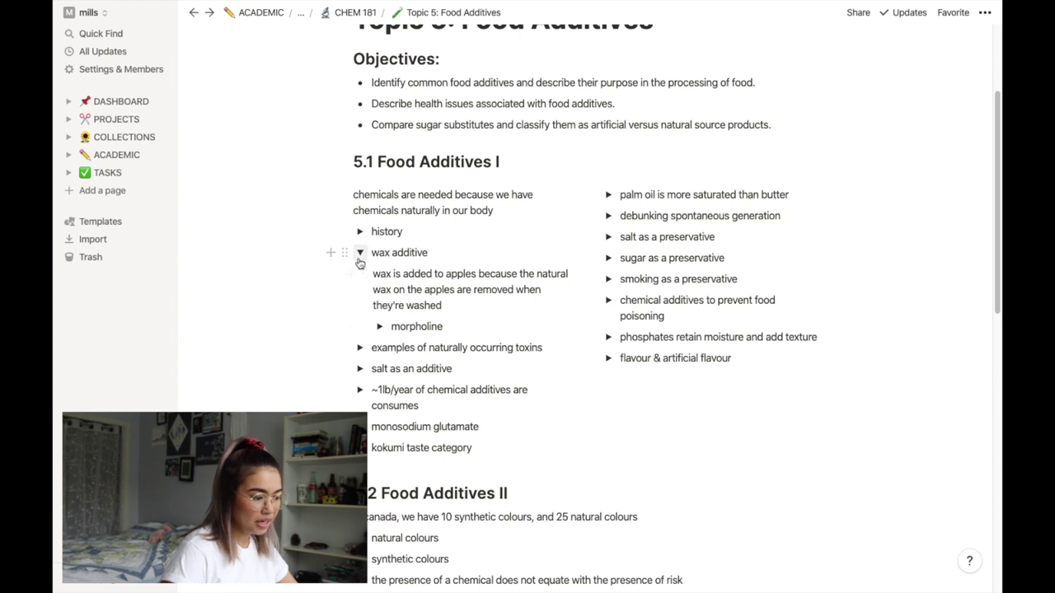
click(361, 255)
scroll(682, 398, down, 3)
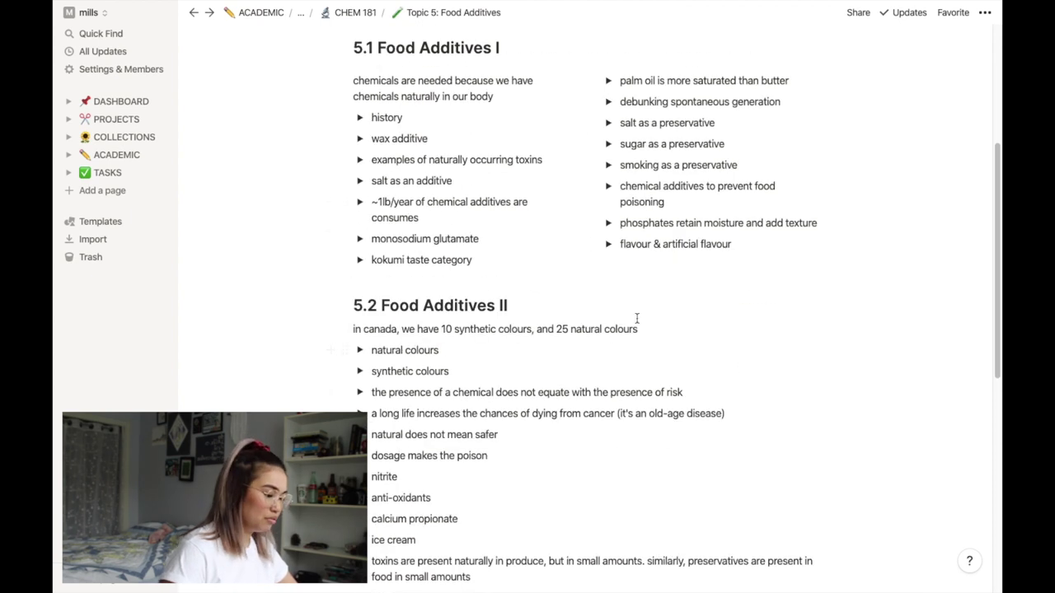